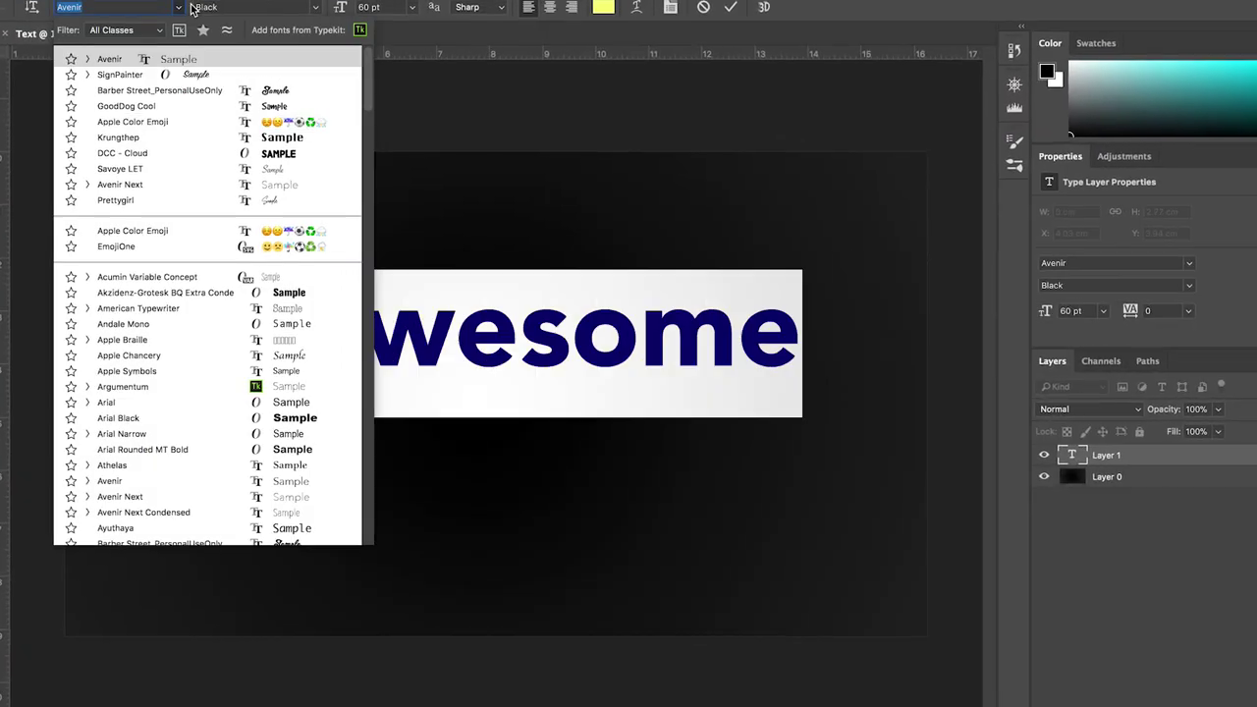
- Convert the locked white Background layer into the editable Layer 0
scroll(205, 369, "down", 10)
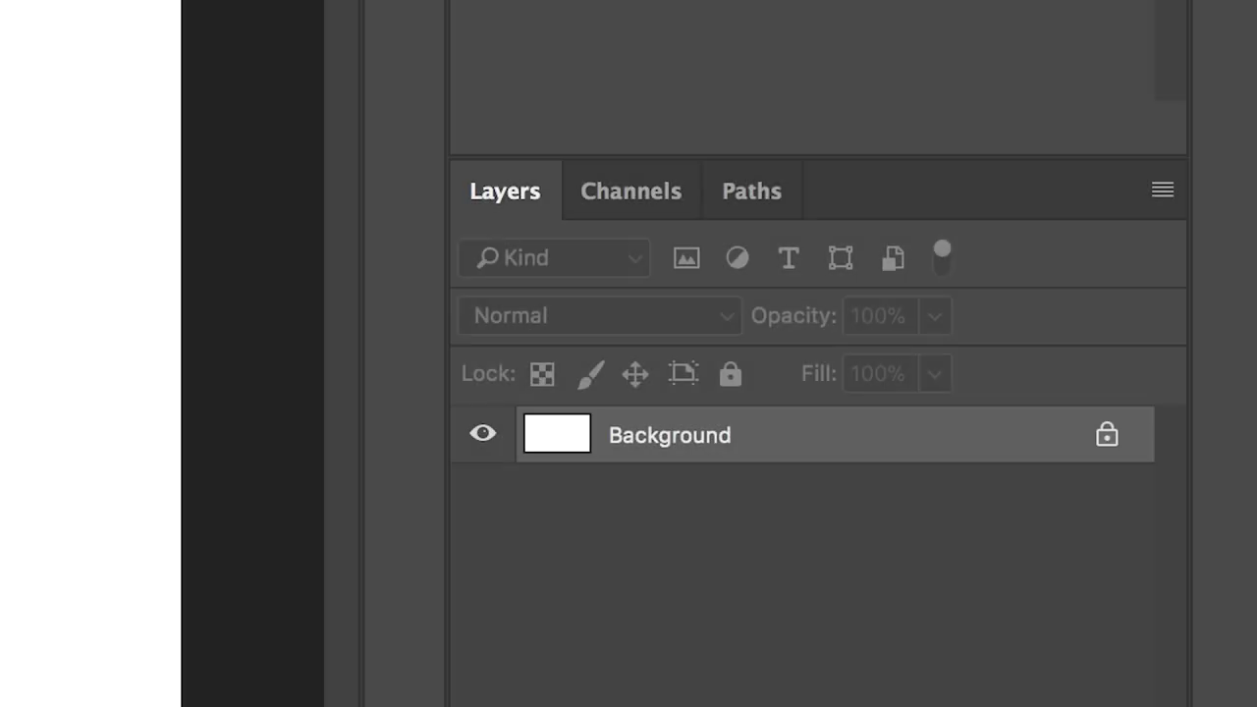
left_click(1106, 435)
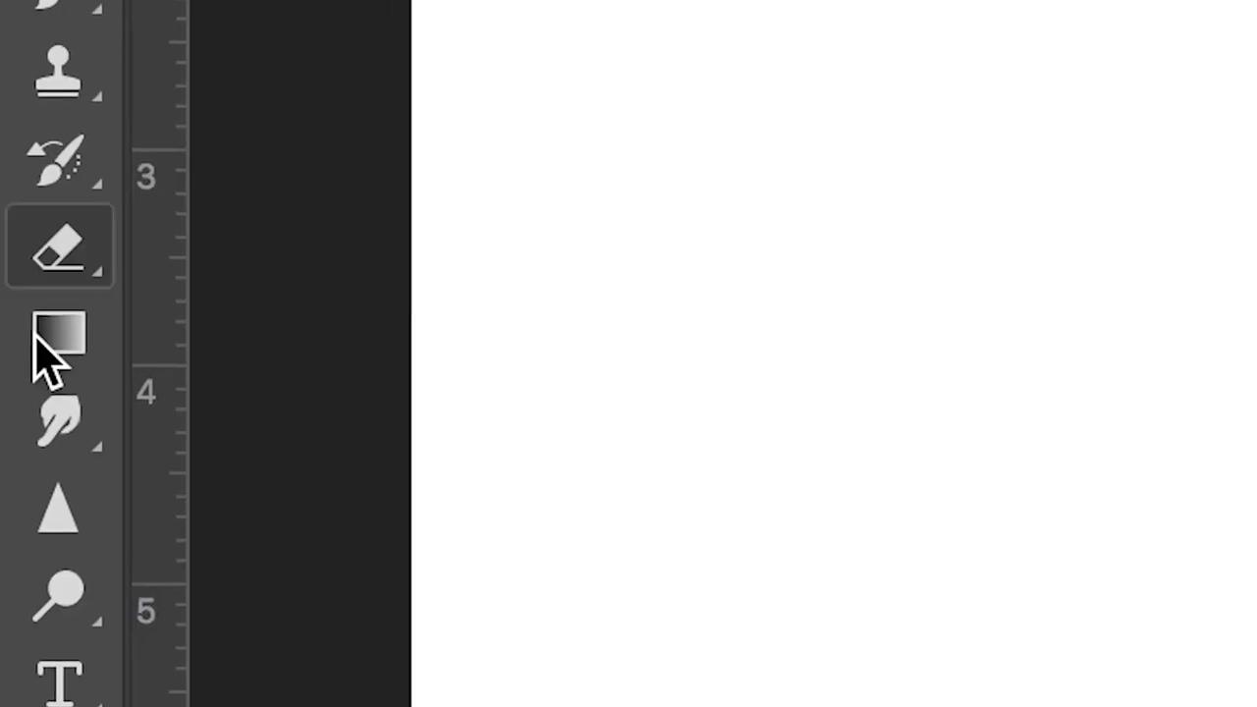
- Set the Gradient tool's gradient to run from black to dark grey #232323
left_click(39, 337)
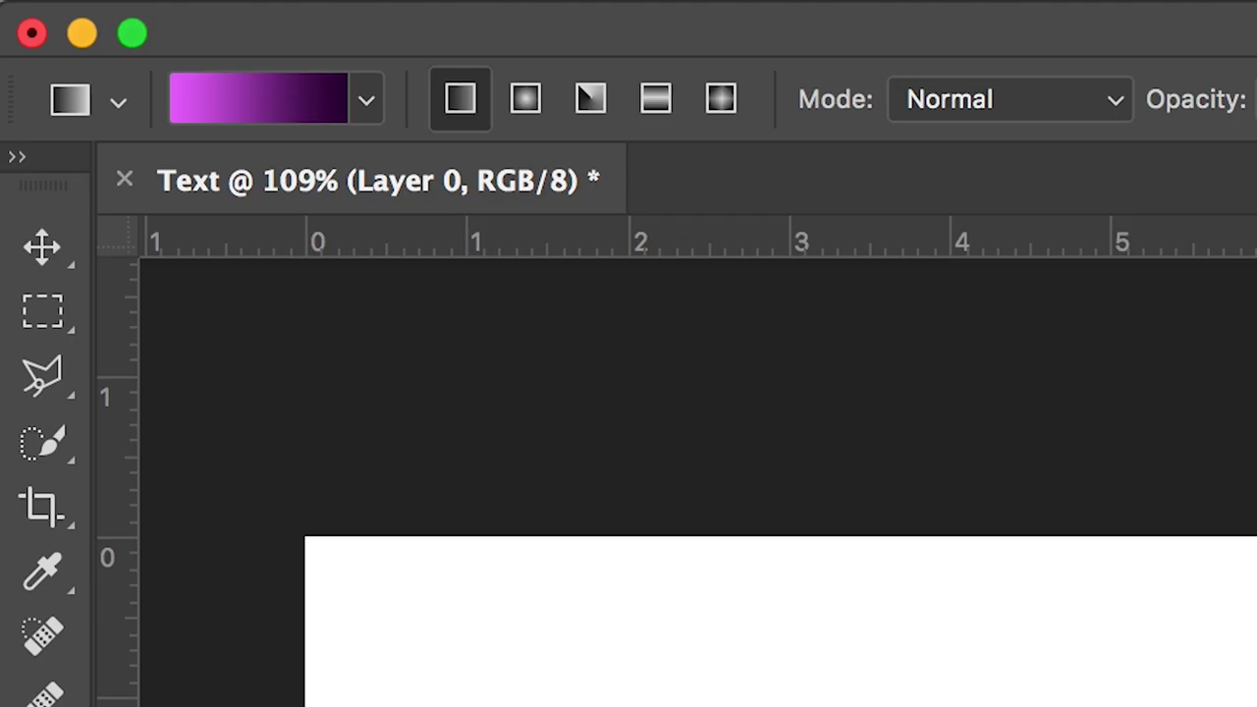
left_click(333, 105)
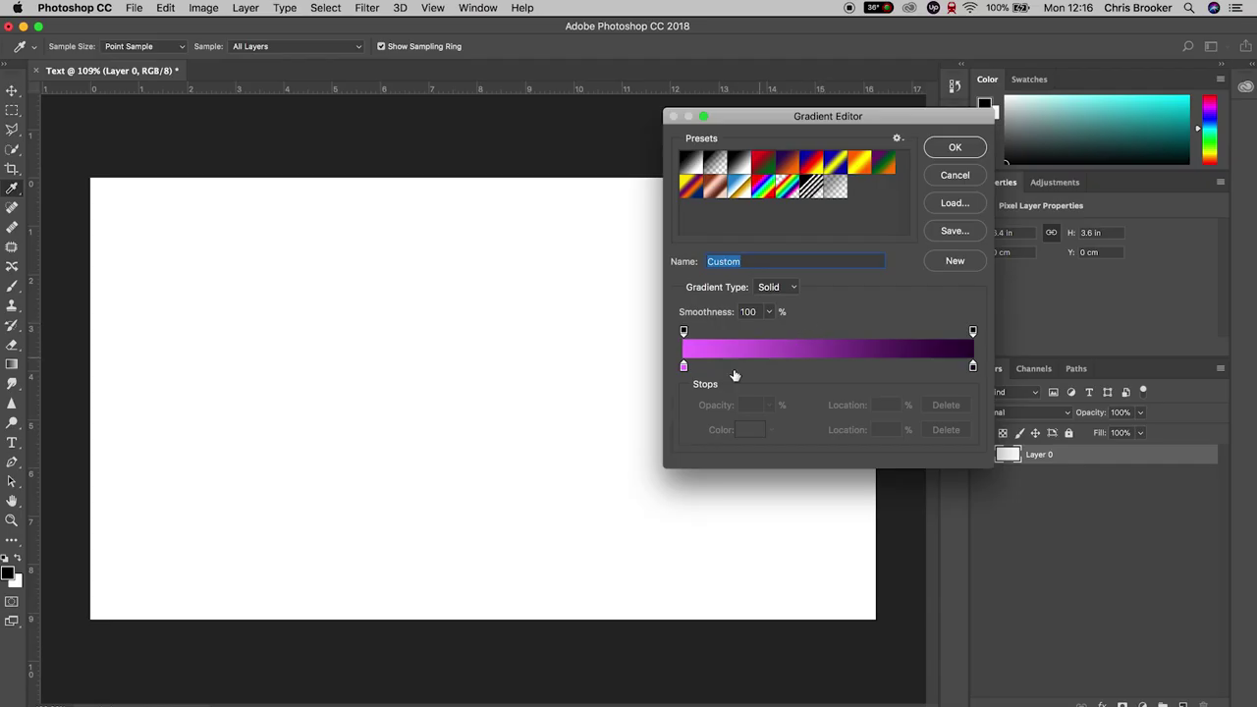
double_click(684, 368)
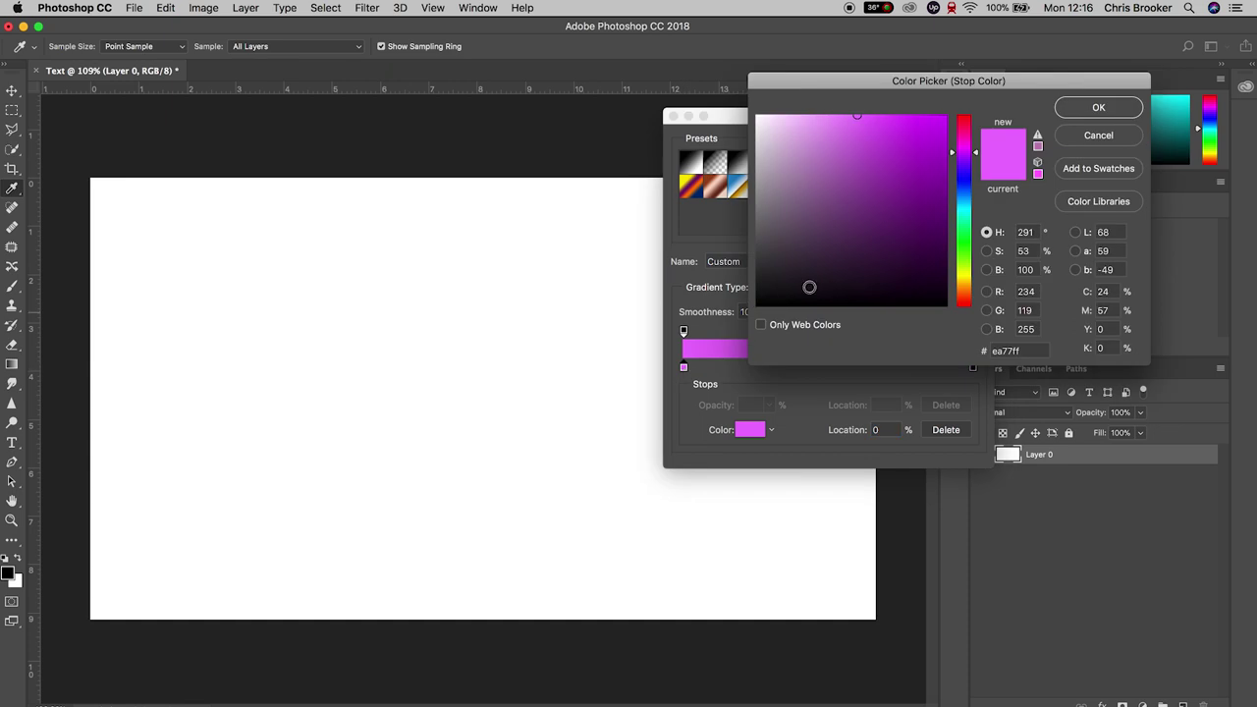
left_click(757, 304)
left_click(1096, 107)
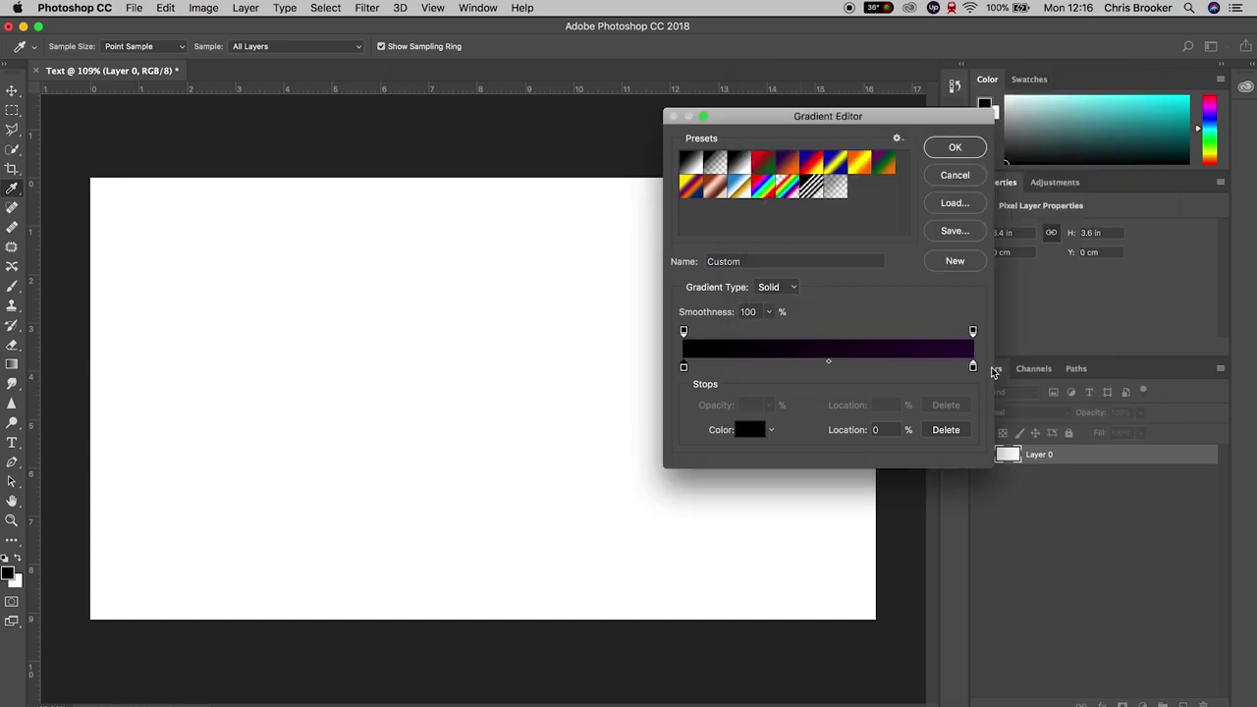
double_click(972, 367)
left_click_drag(772, 286, 743, 280)
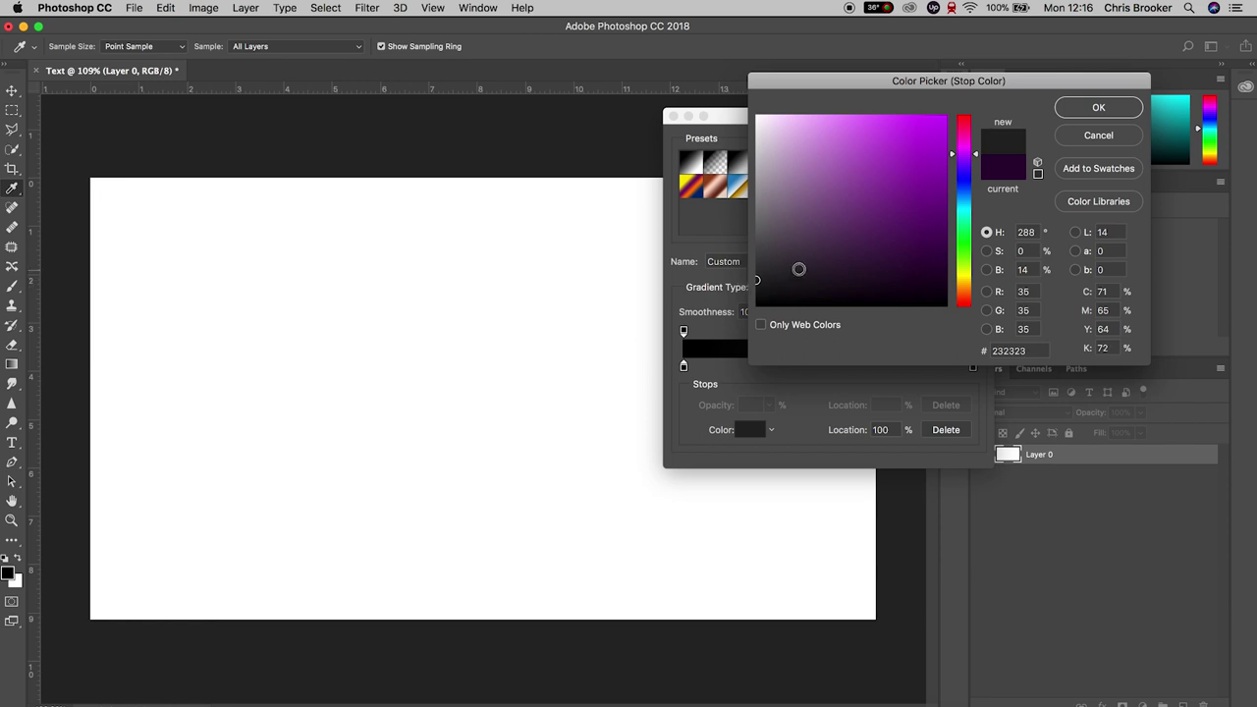
left_click(1120, 112)
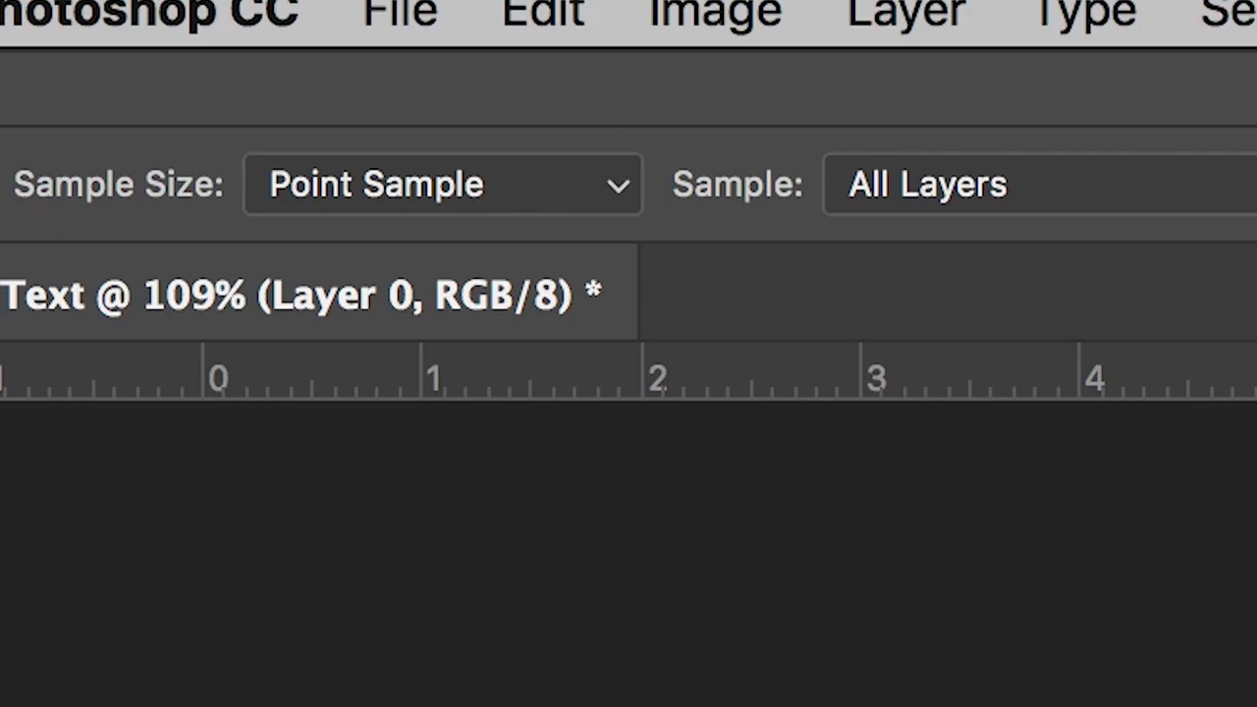
key("Return")
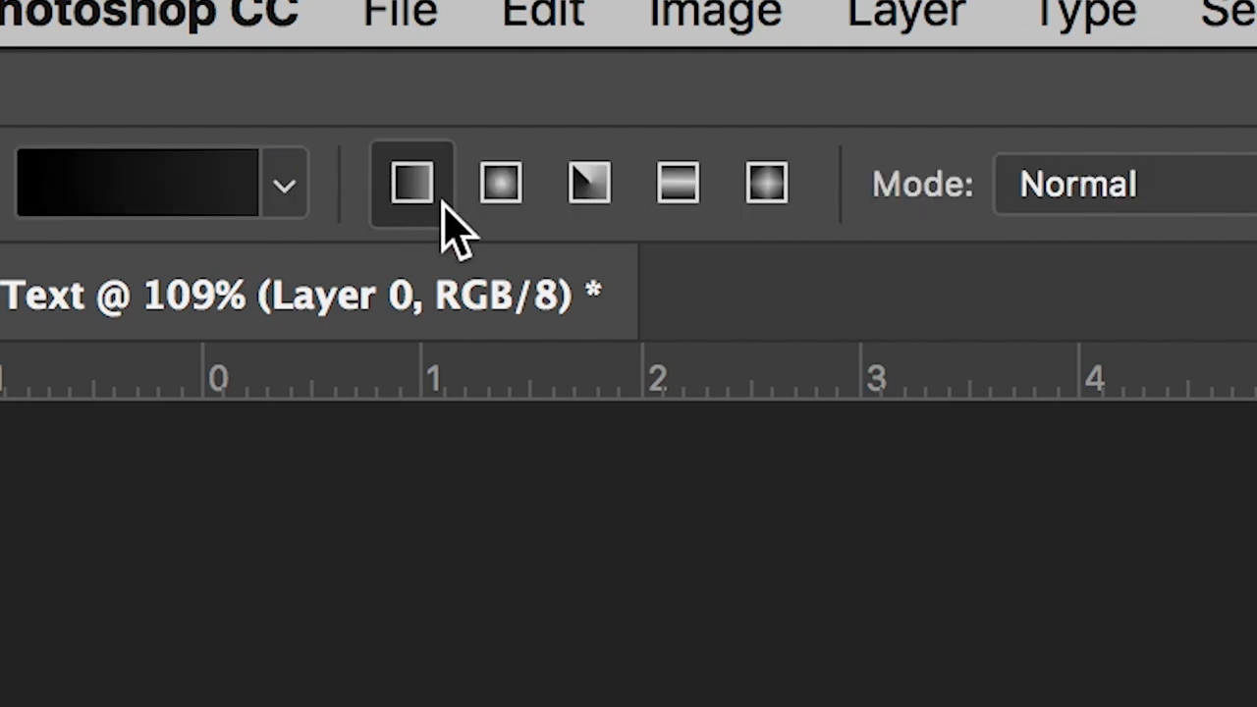
- Draw a radial gradient outward from the canvas centre across Layer 0
left_click(503, 185)
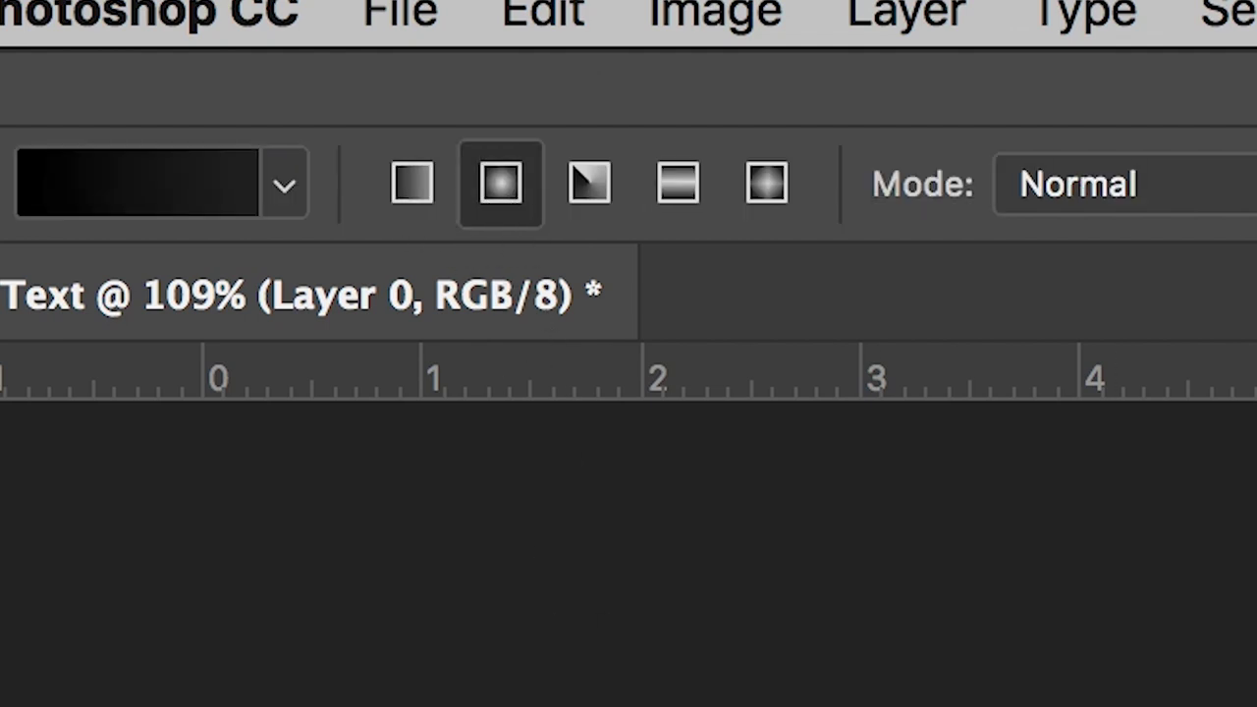
left_click_drag(491, 383, 565, 351)
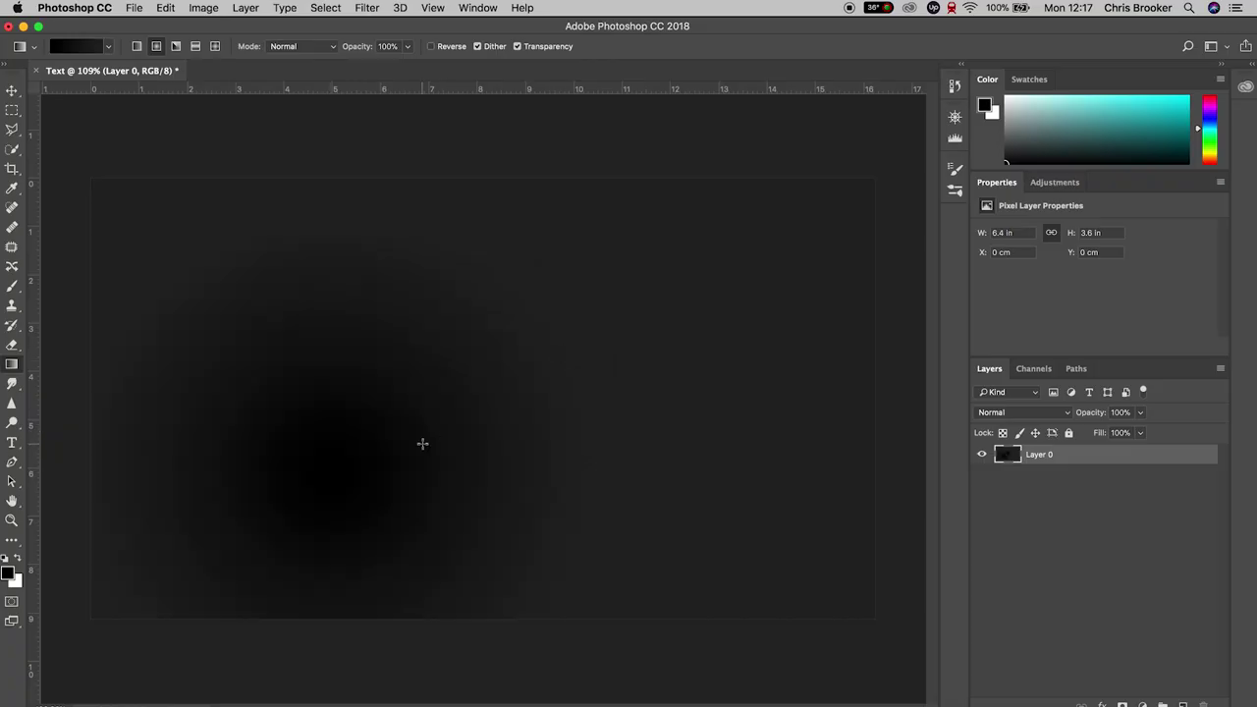
left_click_drag(422, 444, 584, 332)
left_click_drag(491, 409, 595, 366)
left_click_drag(435, 408, 112, 580)
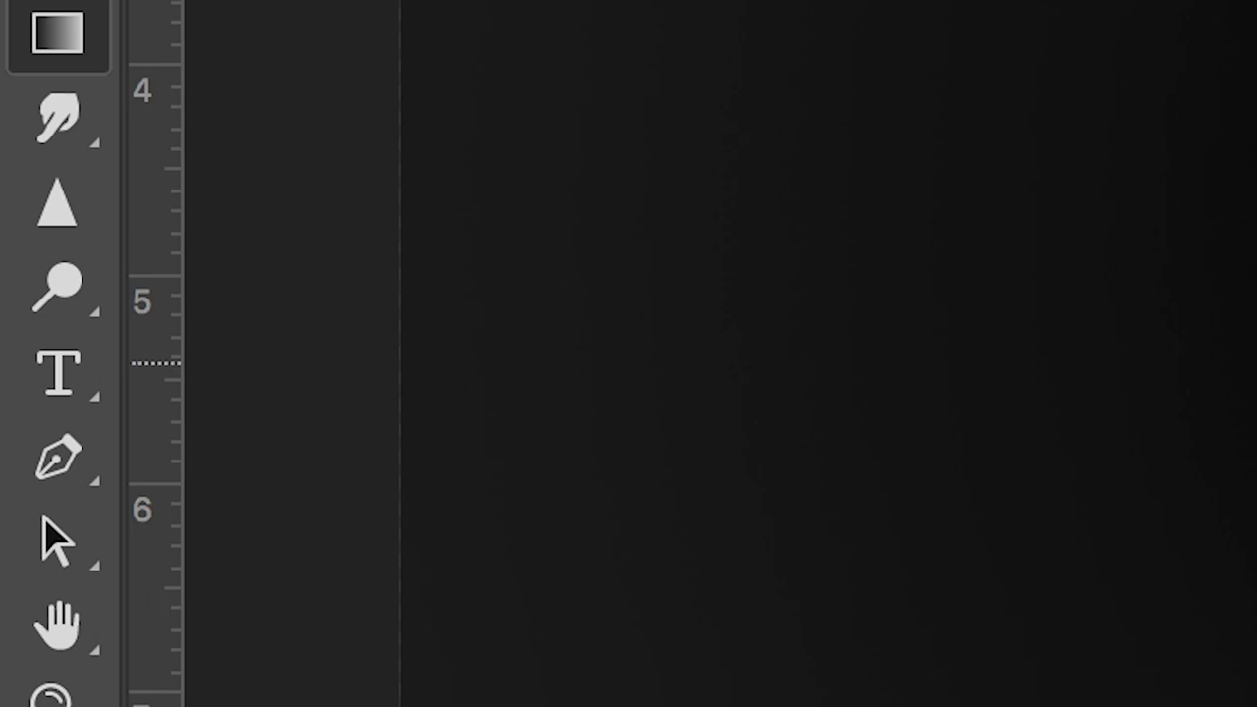
- Type the word 'Awesome' as a new text layer
left_click(49, 402)
left_click(1239, 61)
type("Awe")
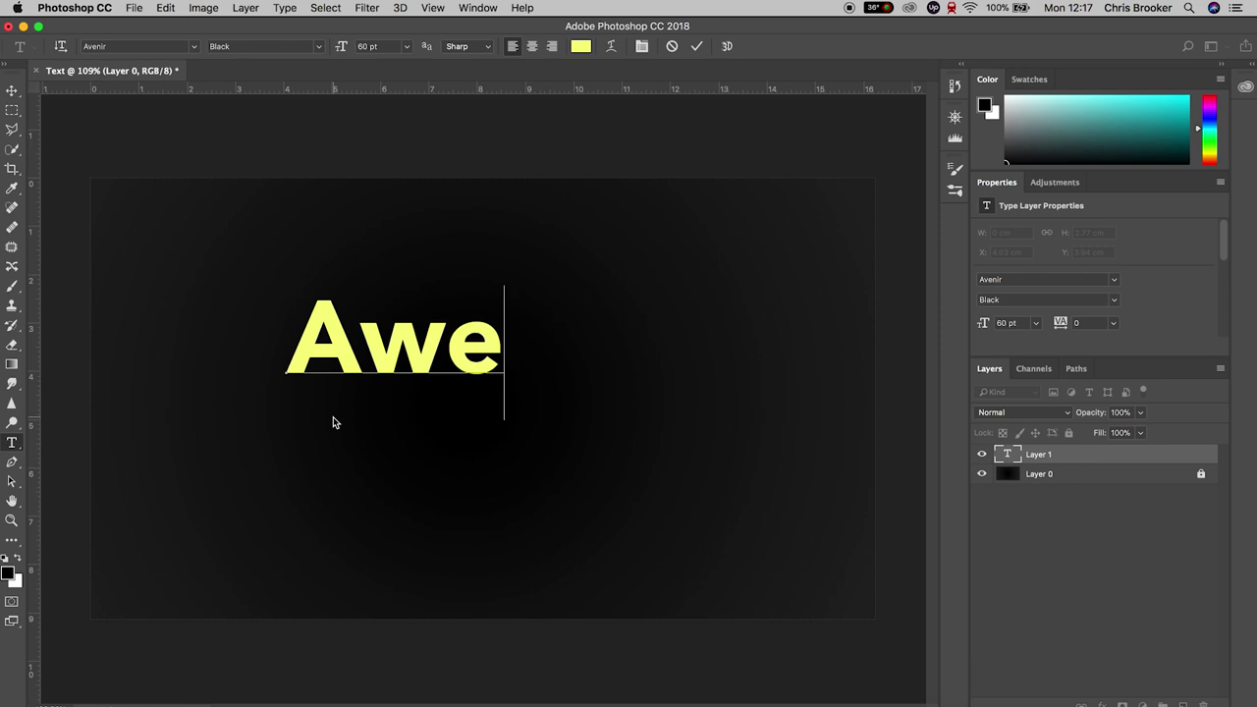
type("soke")
key("BackSpace")
key("BackSpace")
type("me")
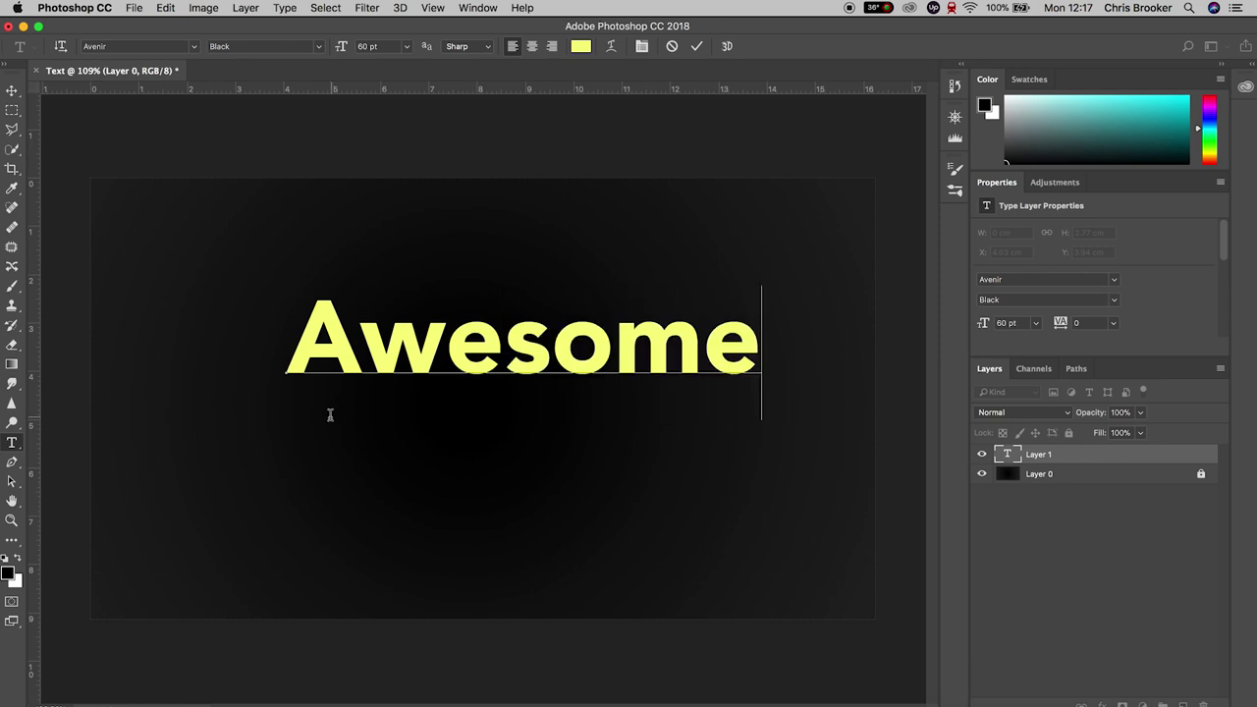
- Apply the Master of Comics Personal Use font to Awesome and move it lower
key("super+a")
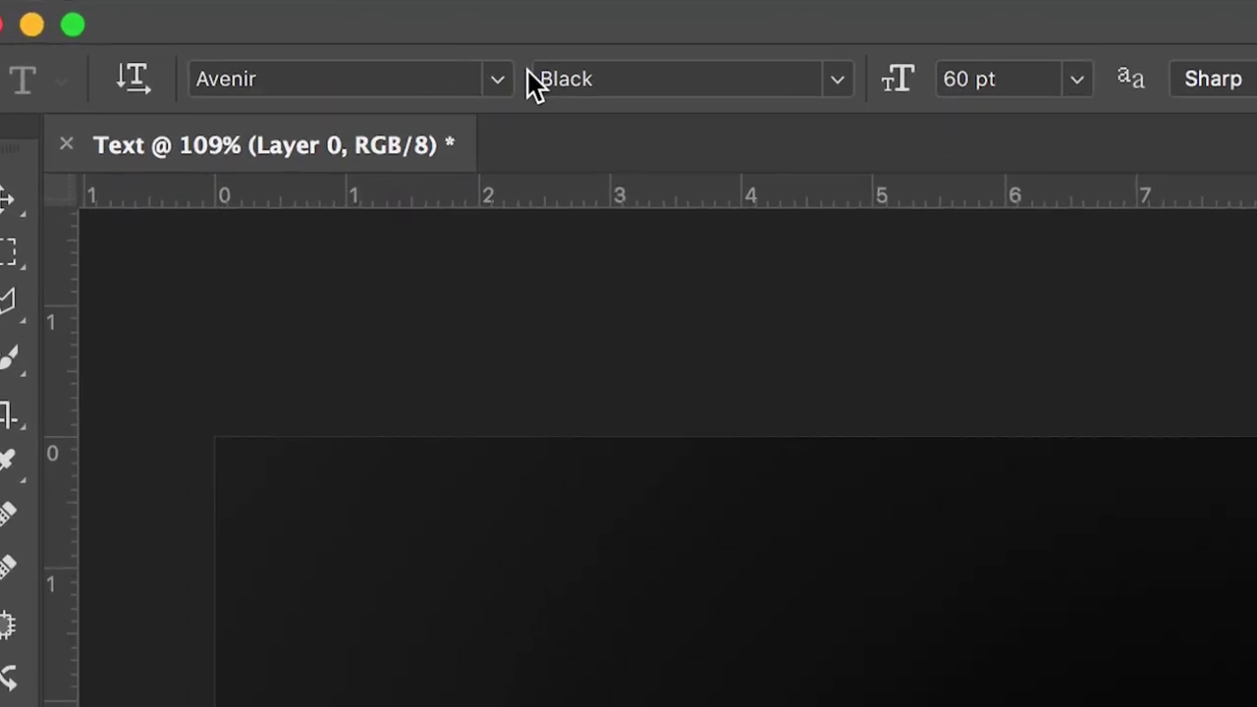
left_click(524, 77)
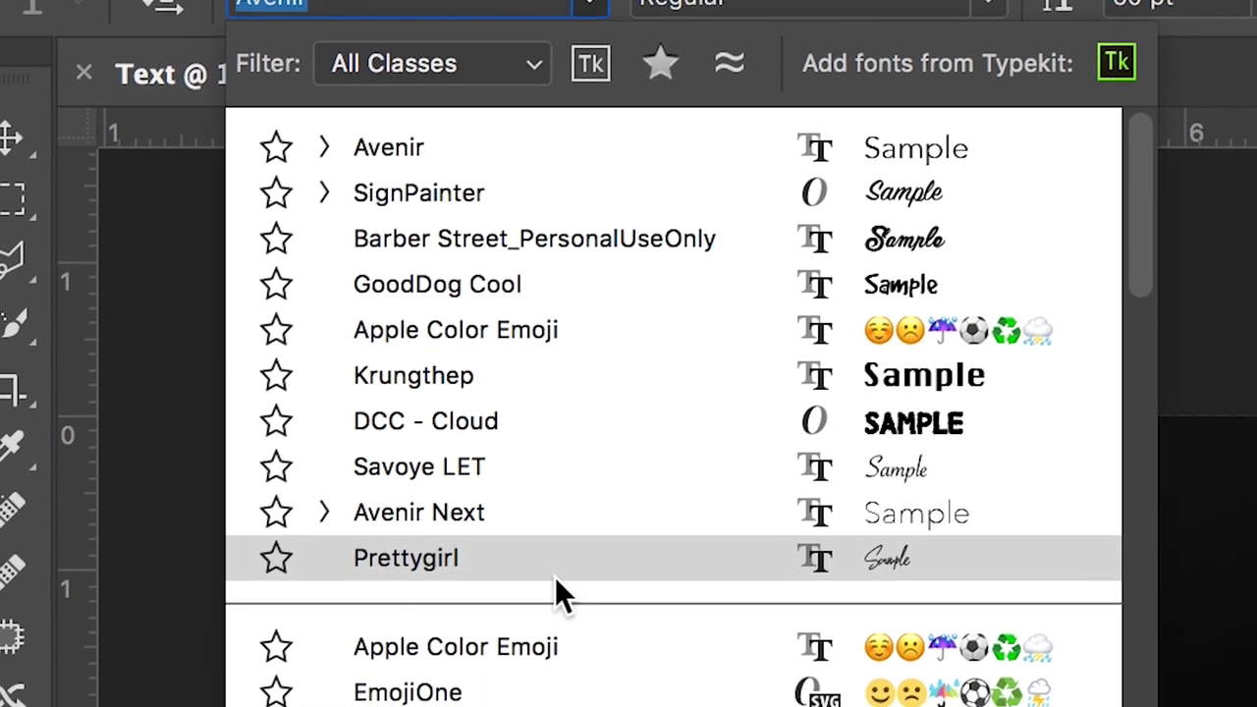
scroll(570, 530, "down", 5)
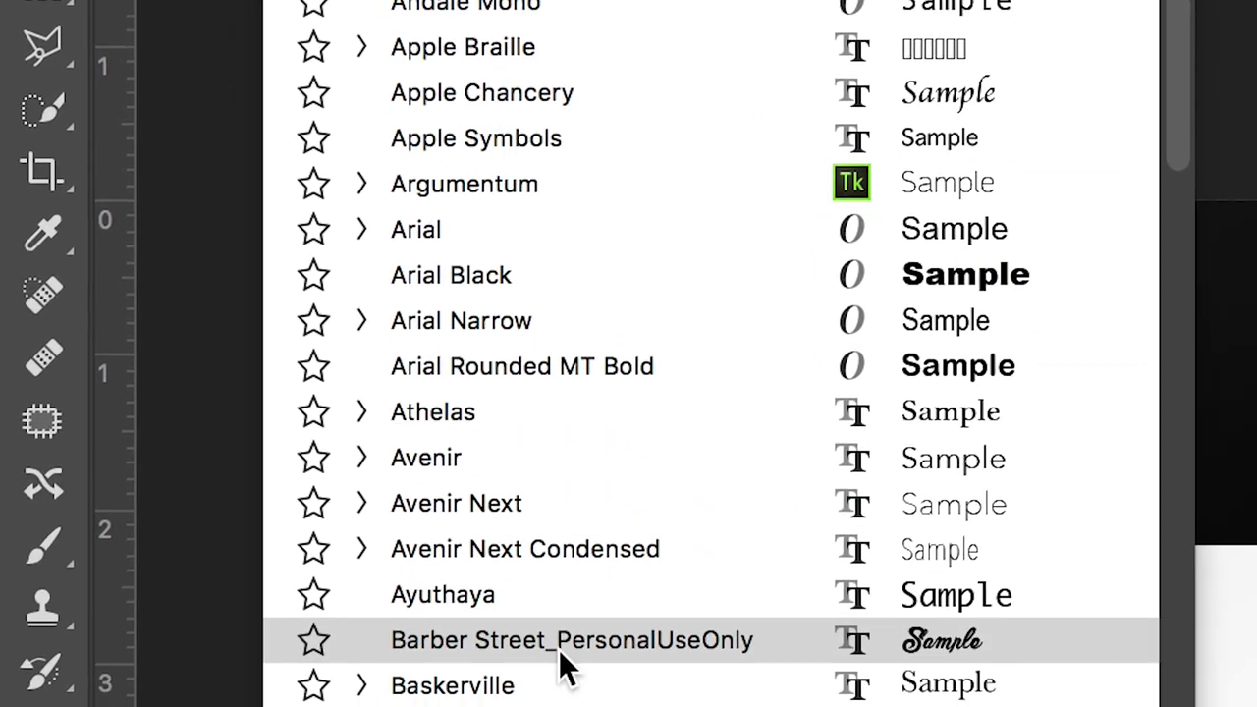
scroll(575, 590, "down", 5)
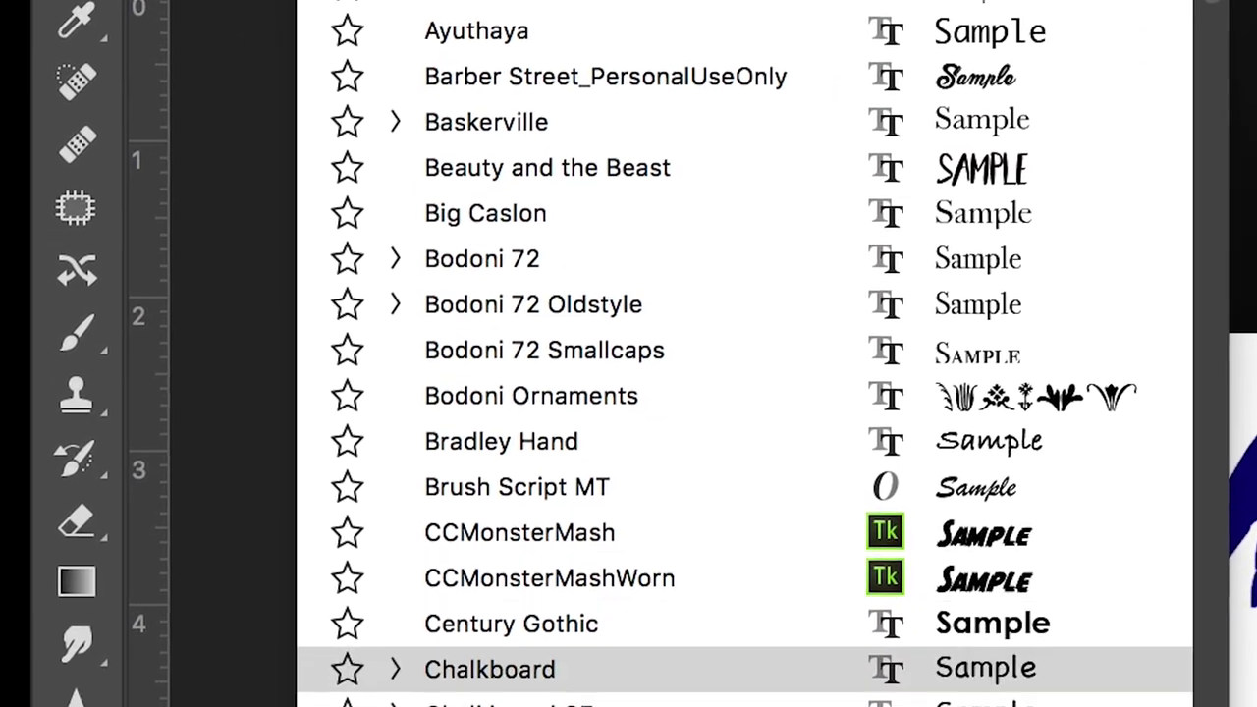
scroll(609, 638, "down", 5)
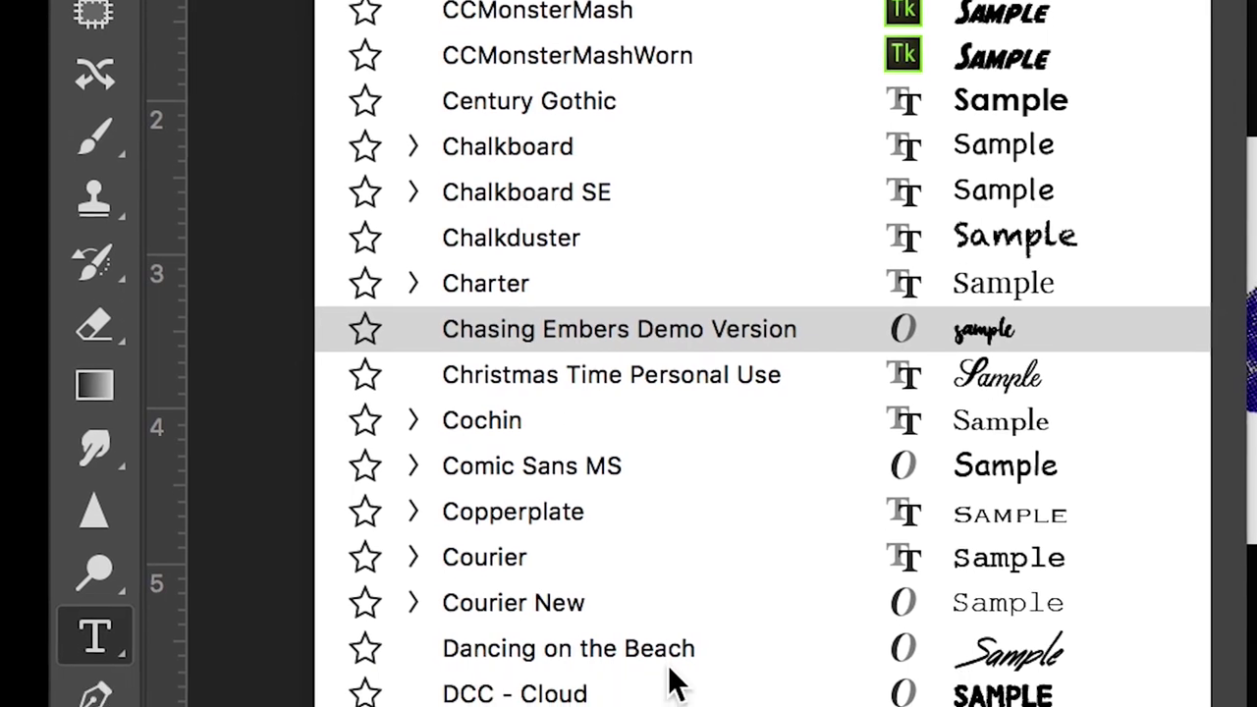
scroll(667, 522, "down", 5)
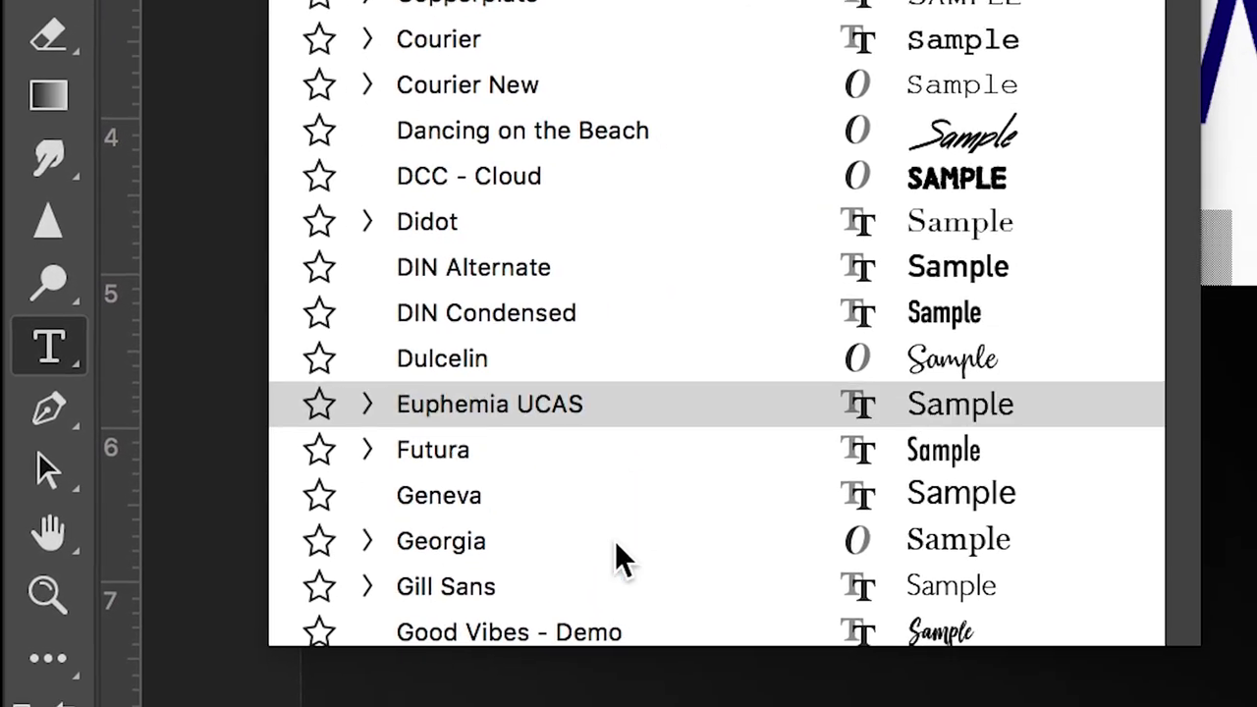
scroll(577, 587, "down", 10)
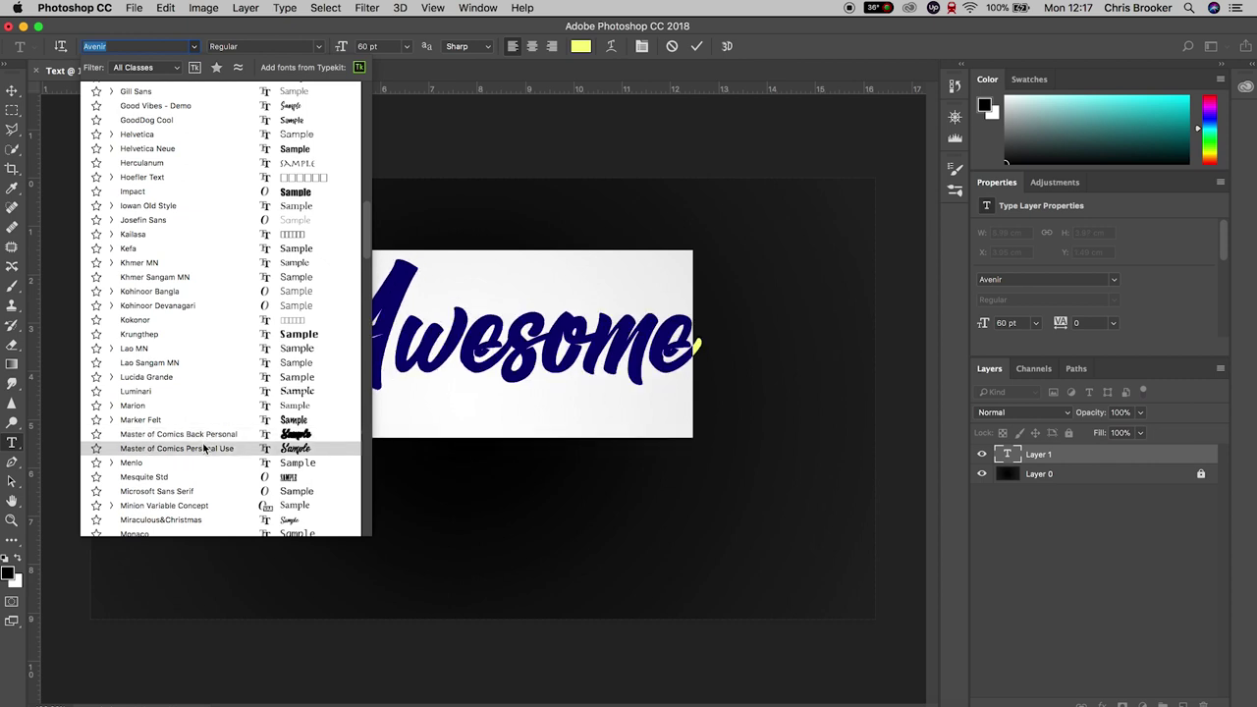
left_click(204, 449)
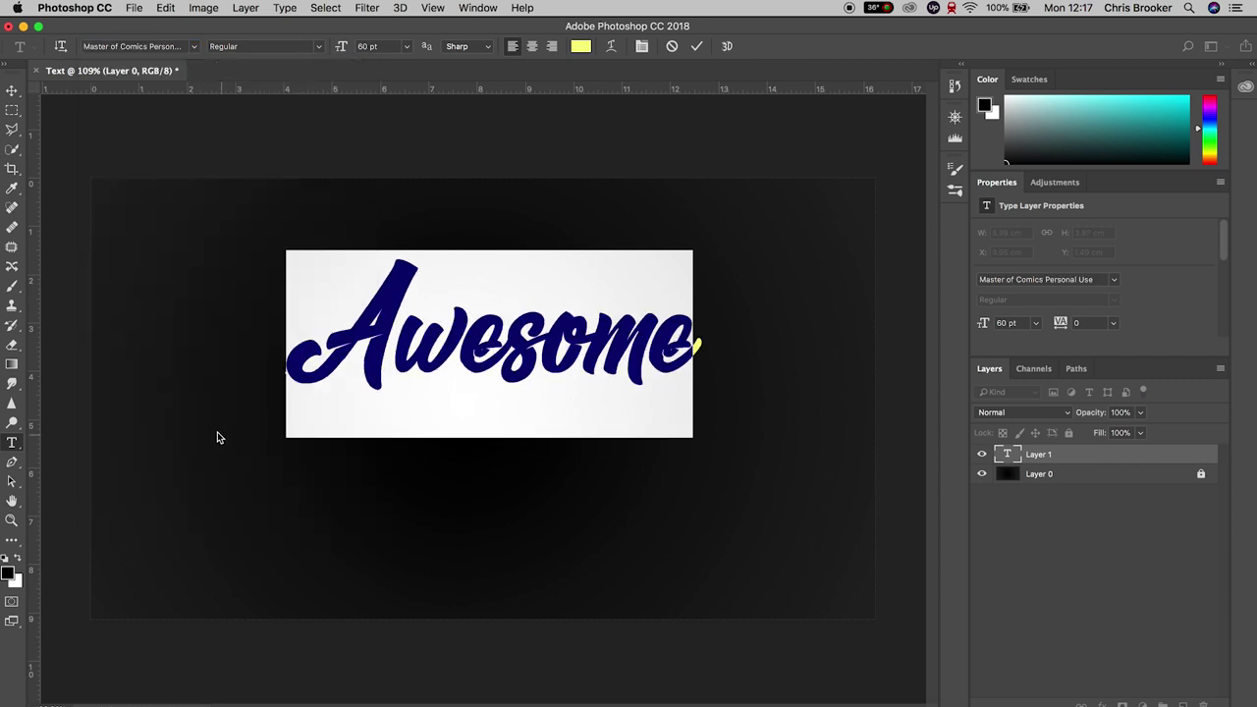
left_click(12, 89)
left_click_drag(543, 355, 541, 415)
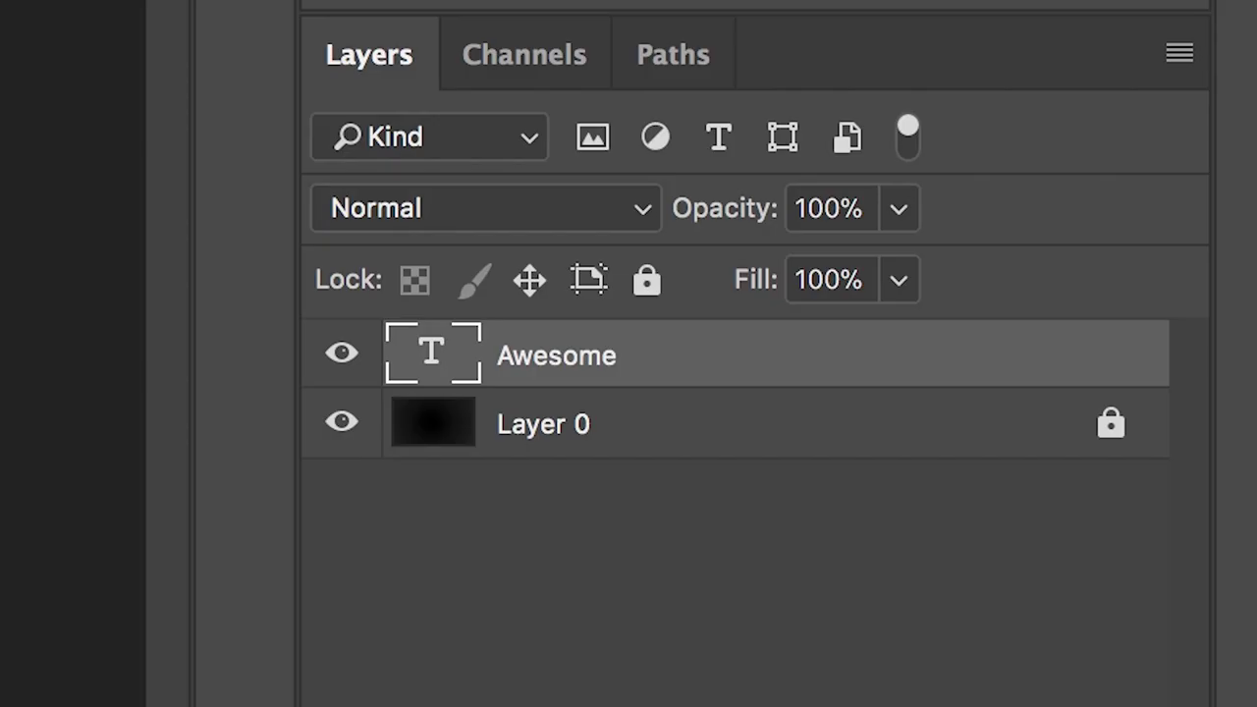
- Add a Gradient Overlay to the Awesome layer, starting from the Red, Green preset
right_click(589, 358)
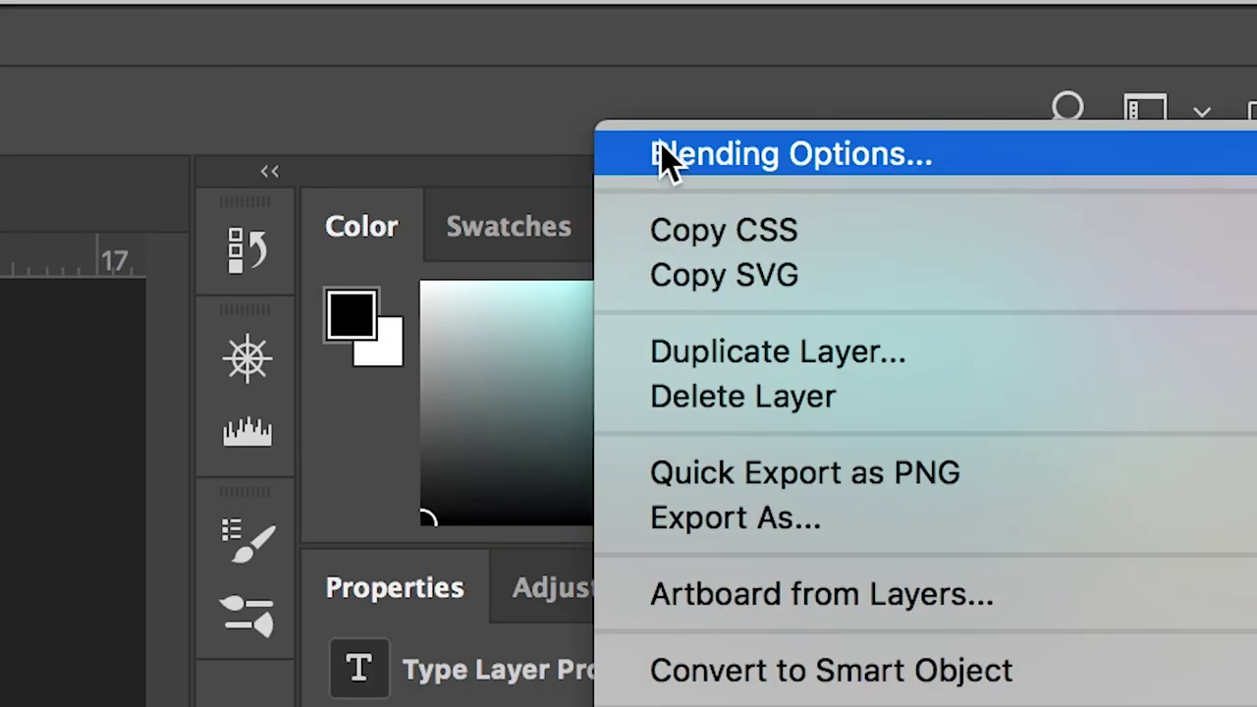
left_click(663, 157)
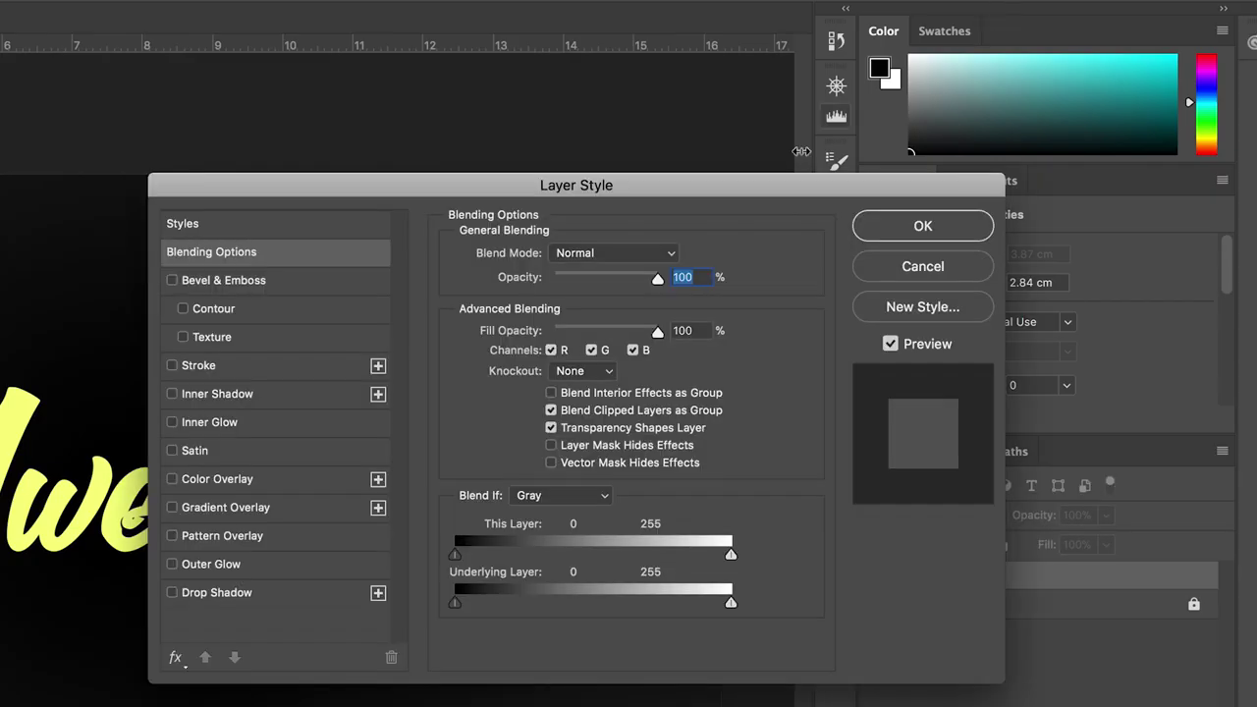
left_click(212, 510)
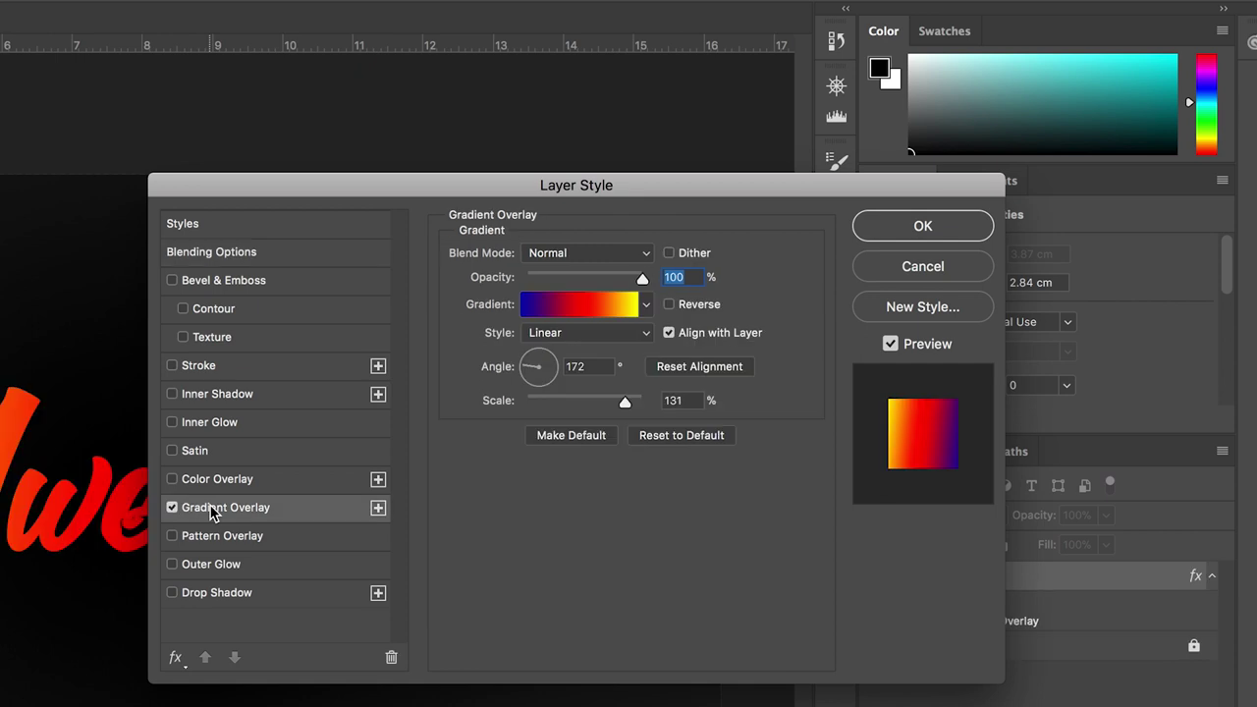
left_click_drag(408, 194, 720, 155)
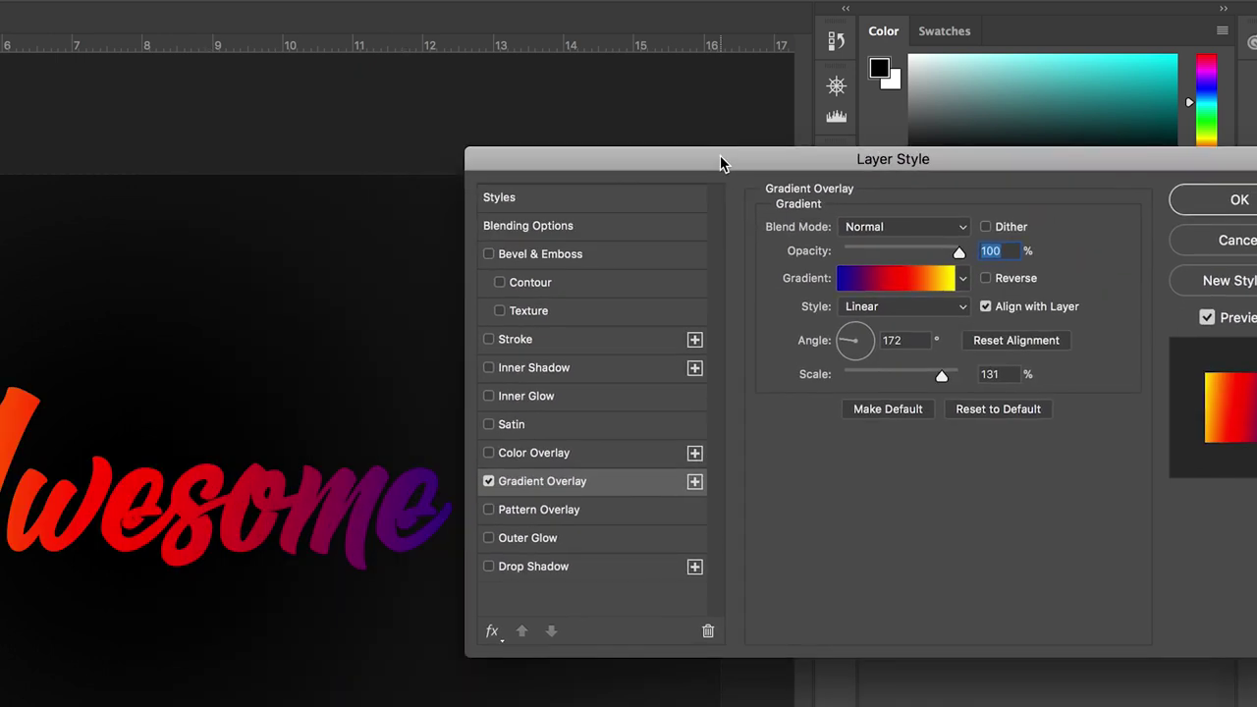
left_click(889, 281)
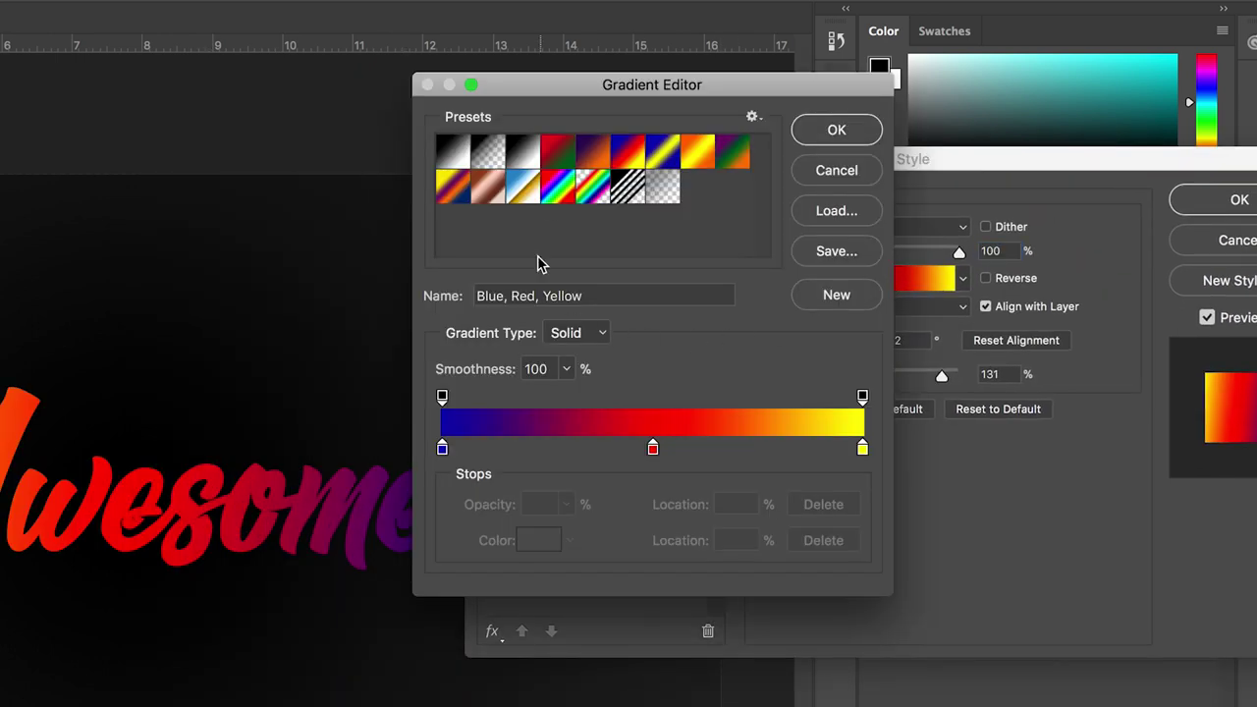
left_click(555, 161)
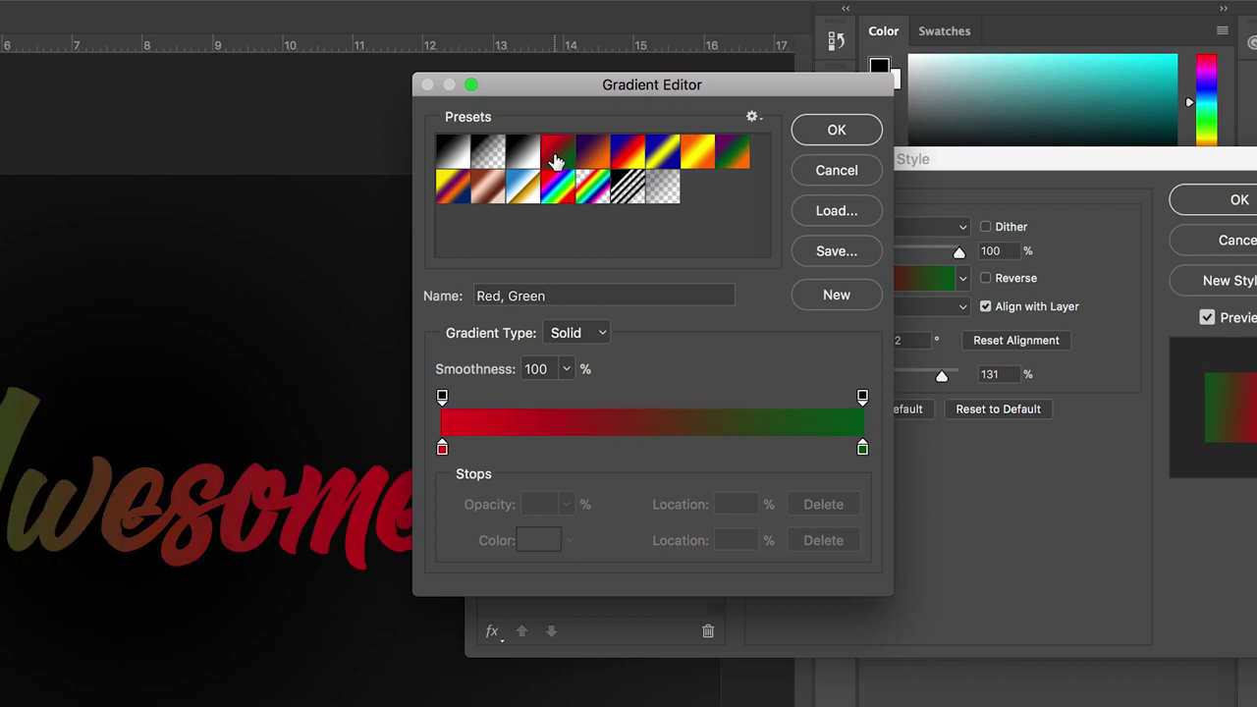
- Recolour the gradient stops to magenta and bright cyan, shifting the midpoint toward cyan
double_click(442, 450)
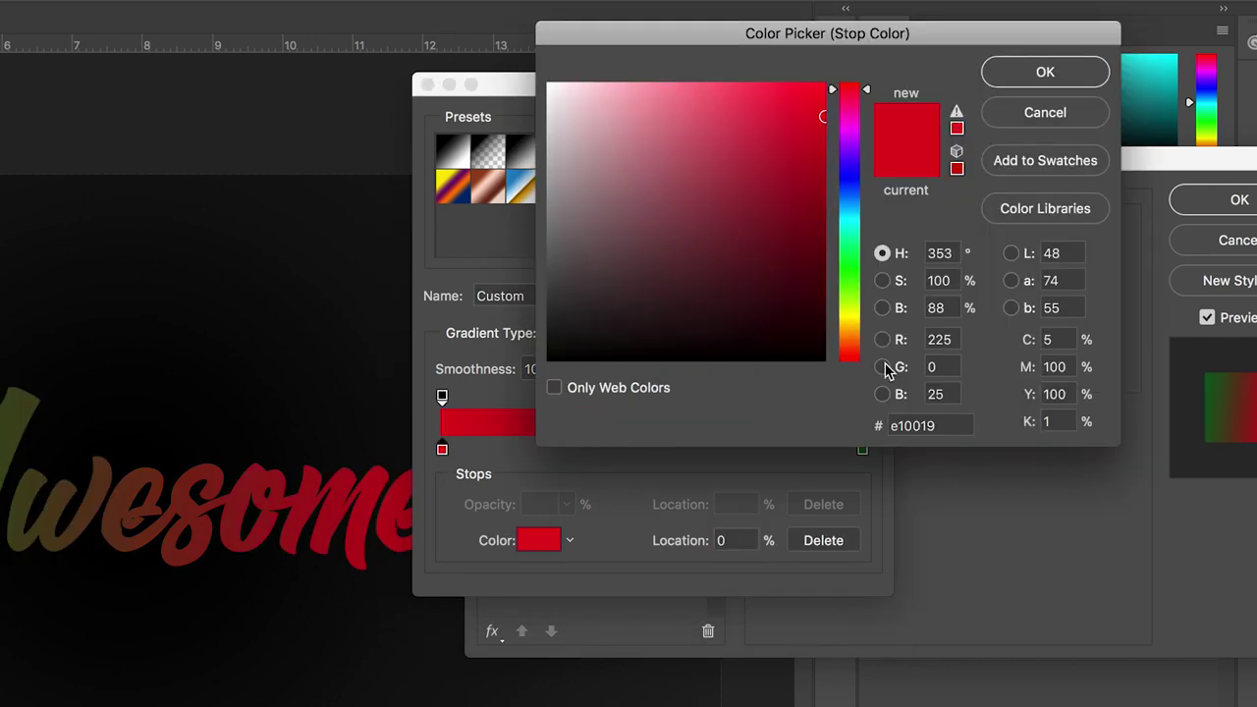
left_click_drag(857, 155, 845, 59)
left_click(1044, 72)
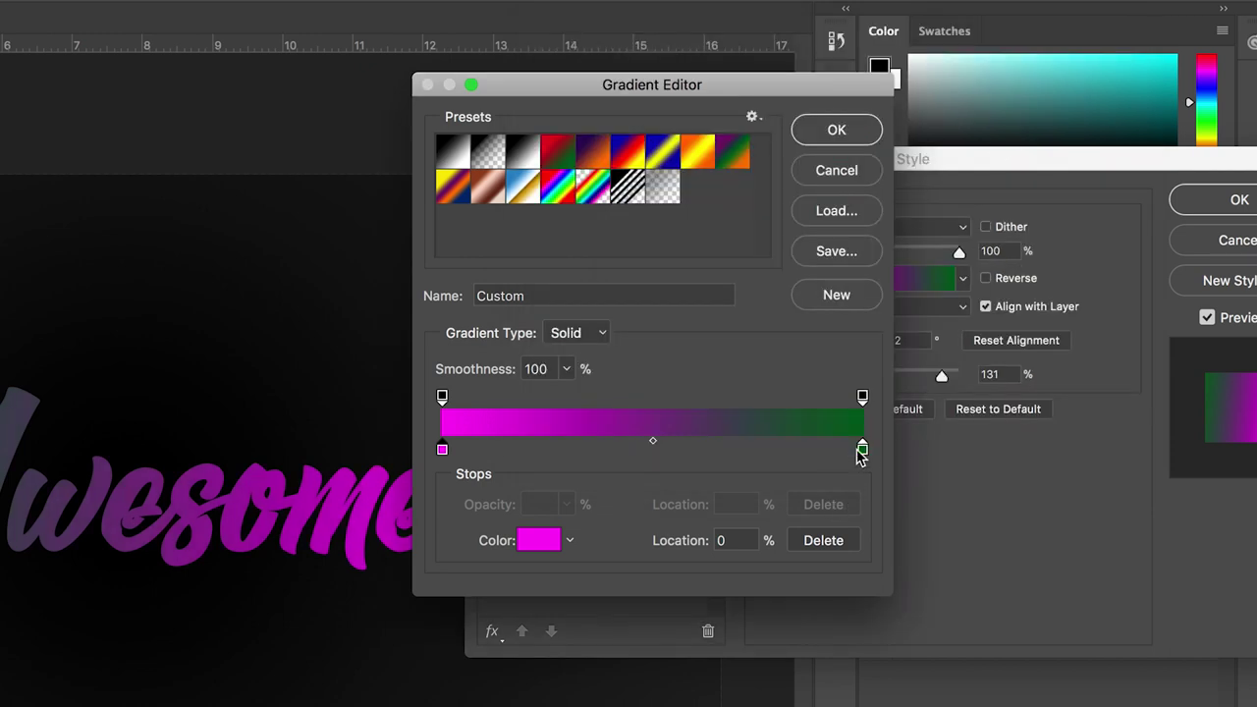
double_click(861, 450)
left_click_drag(842, 157, 855, 19)
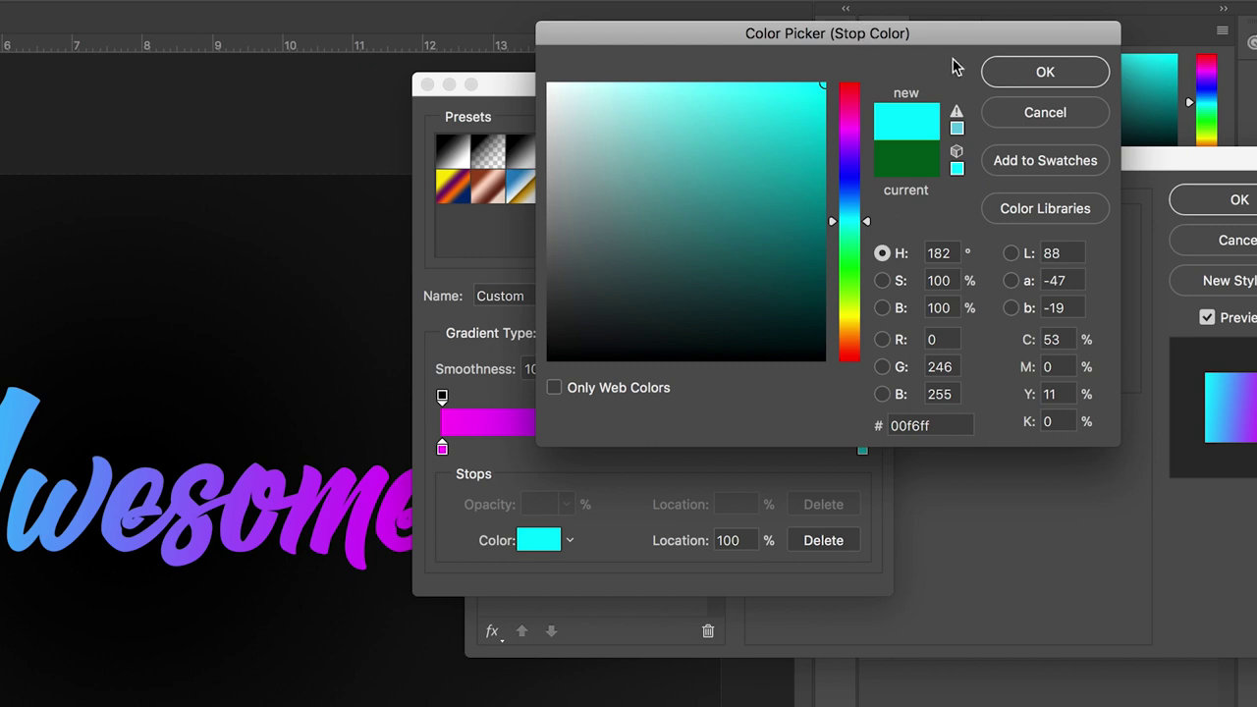
left_click(1044, 70)
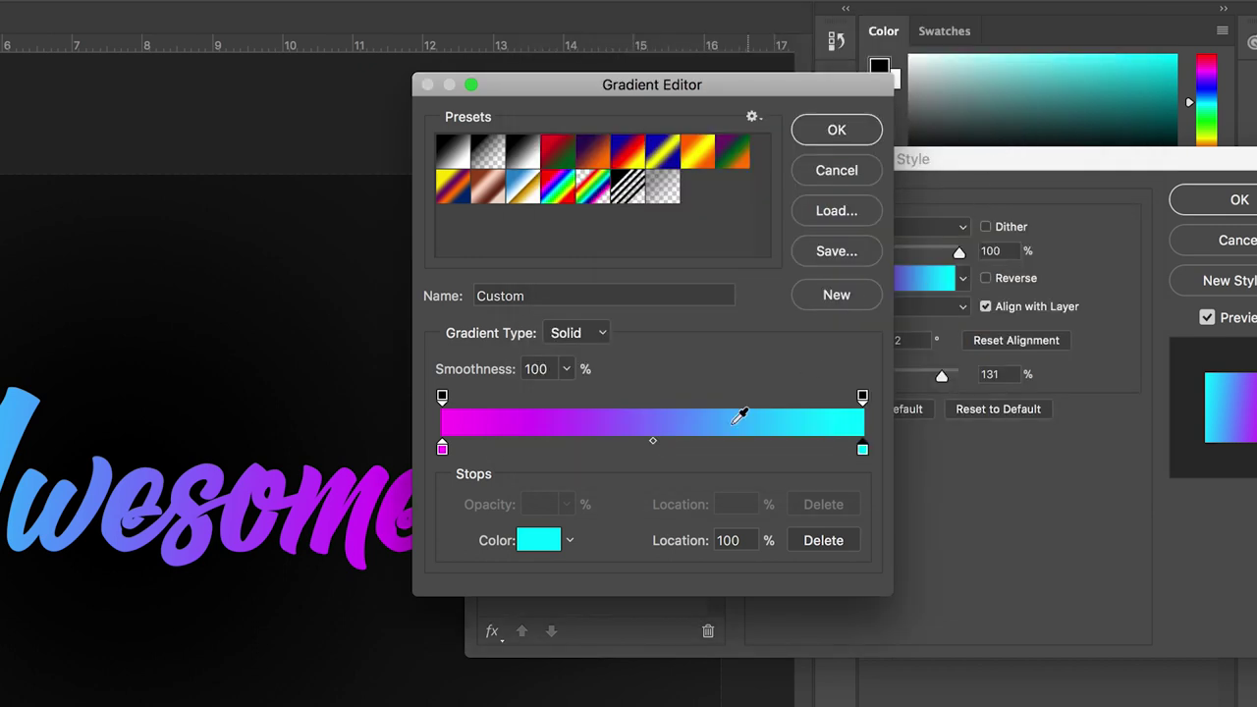
mouse_move(652, 441)
left_mouse_down()
mouse_move(682, 441)
mouse_move(625, 445)
mouse_move(662, 449)
left_mouse_up()
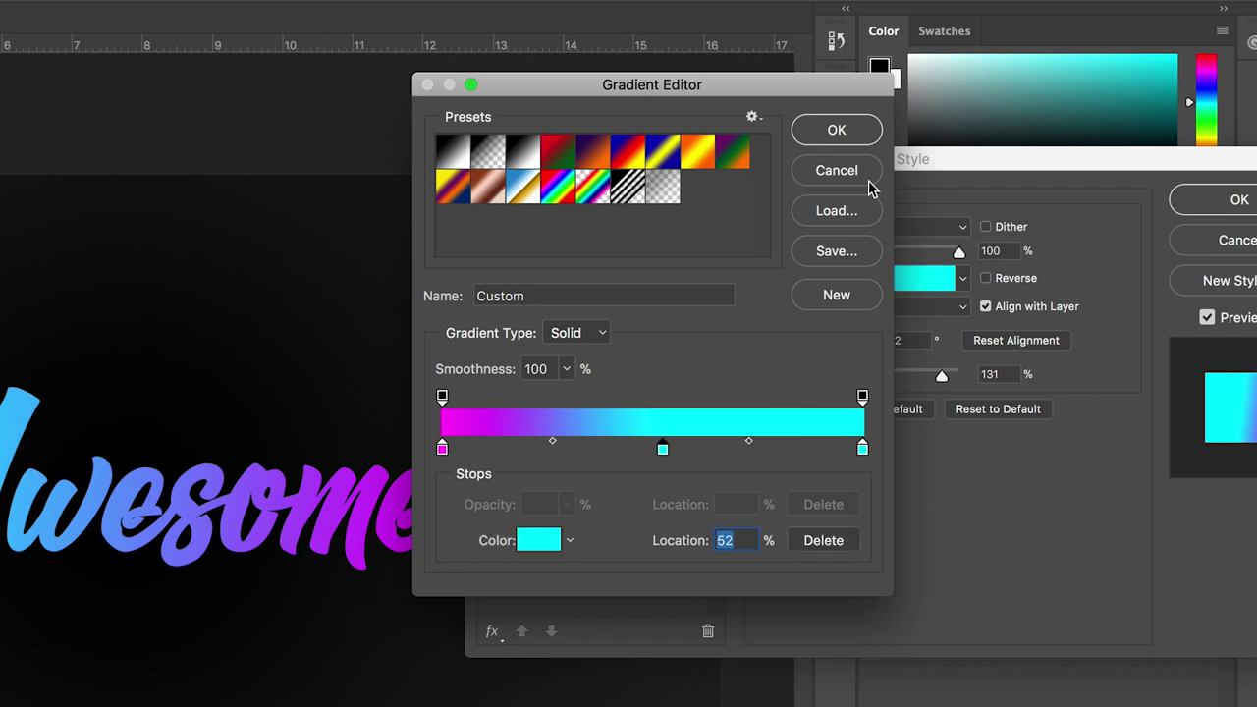
- Set the gradient overlay to a 94° angle at 84% scale, then enable Stroke
left_click(844, 132)
left_click(850, 339)
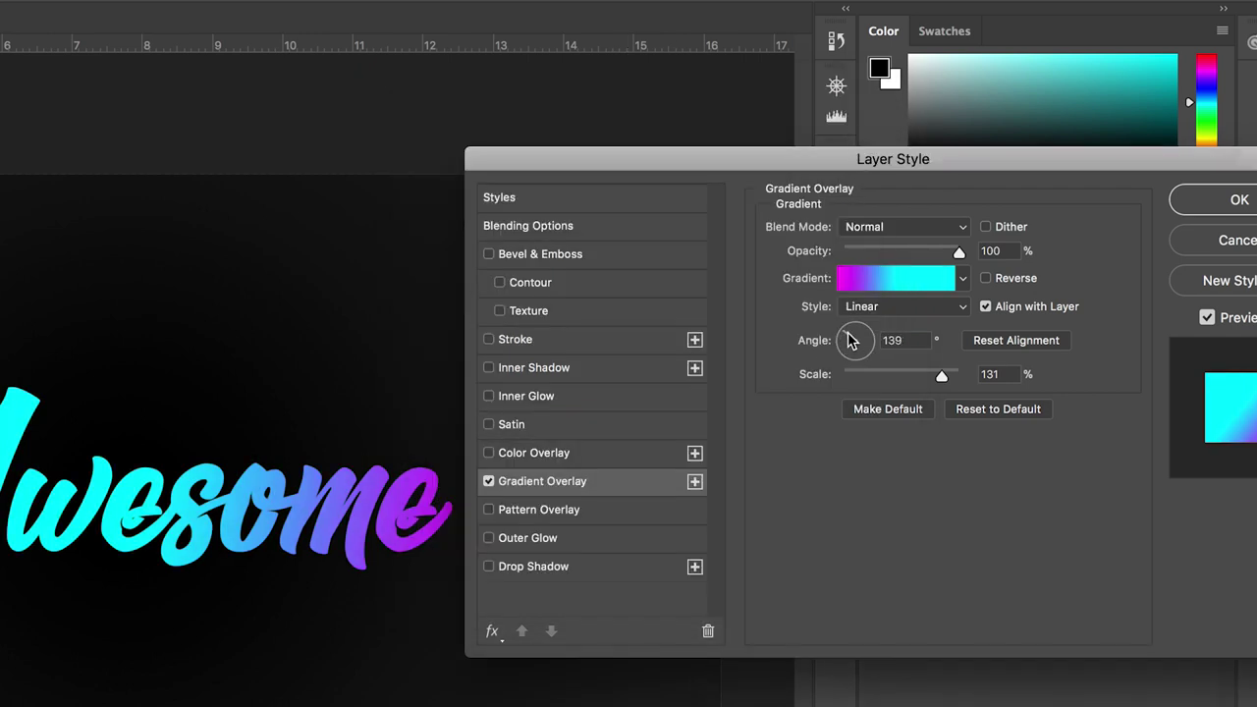
left_click(854, 334)
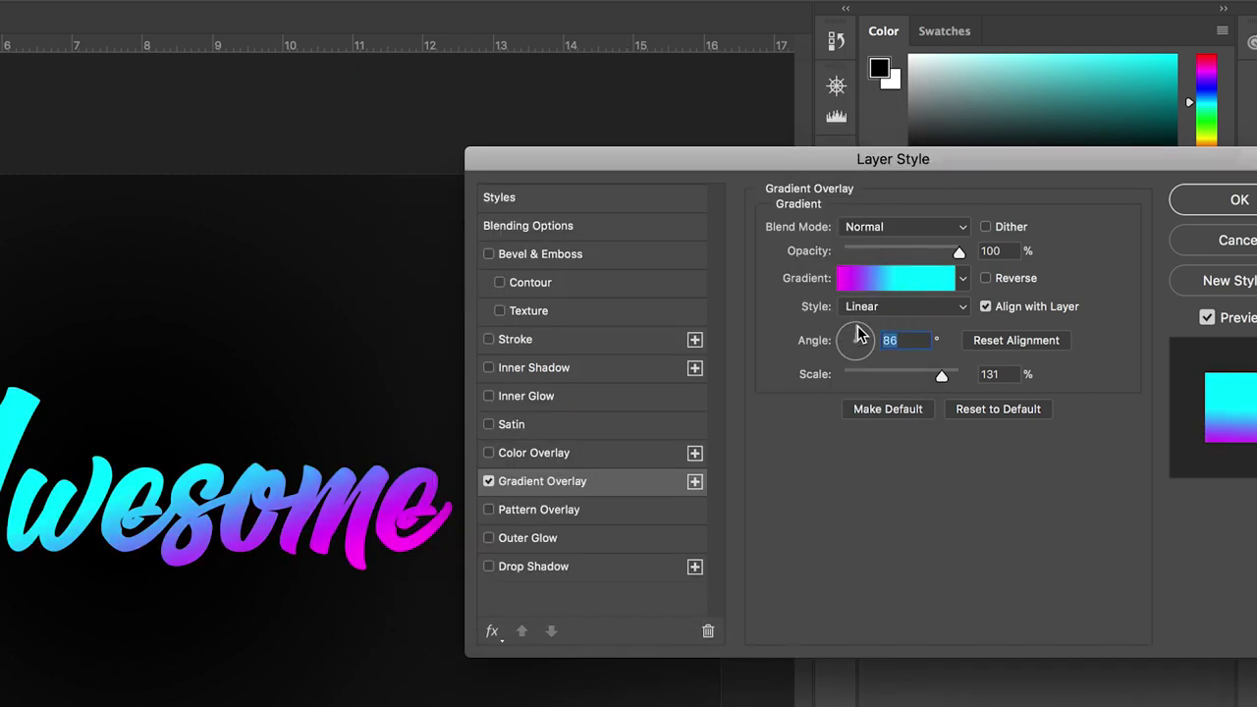
left_click(854, 335)
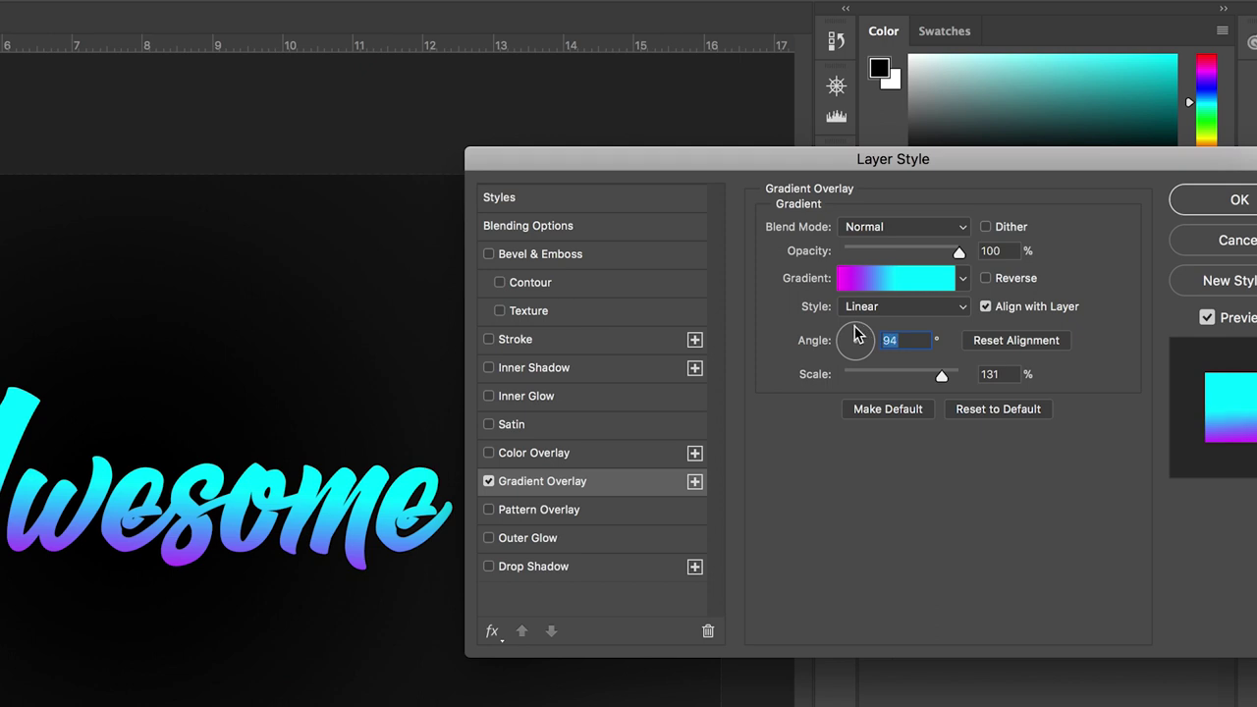
left_click(909, 377)
left_click(851, 377)
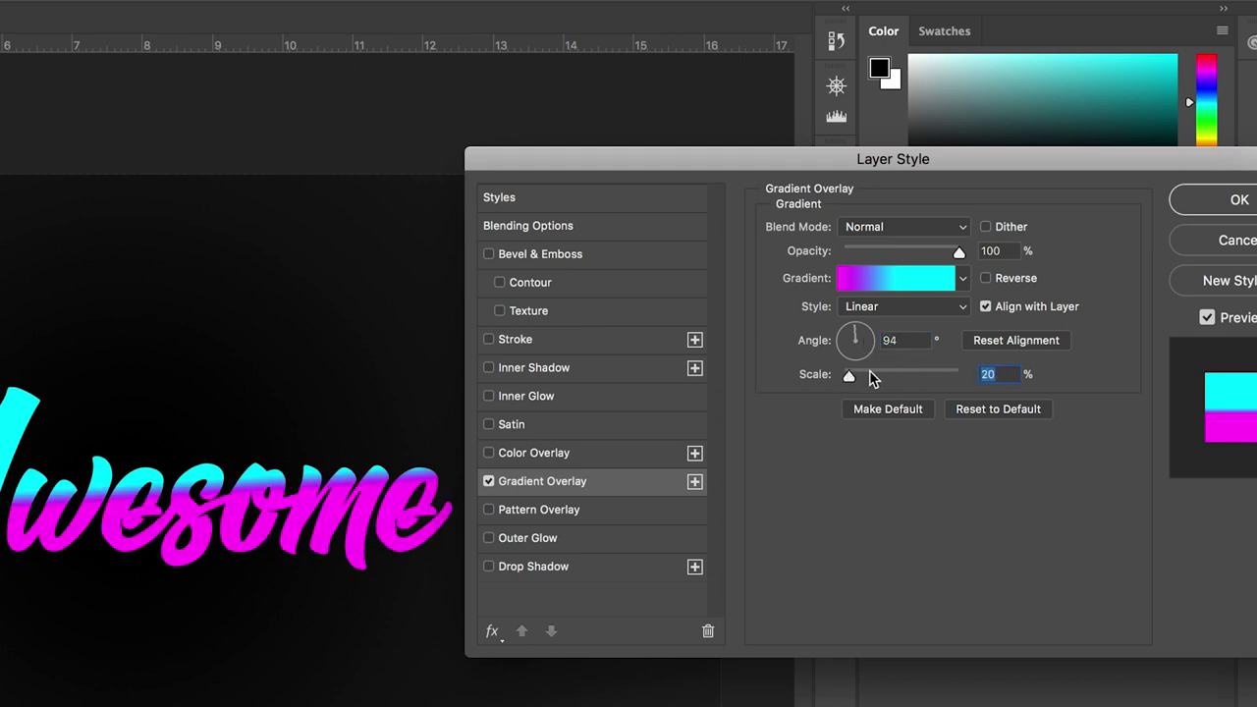
left_click_drag(872, 377, 986, 373)
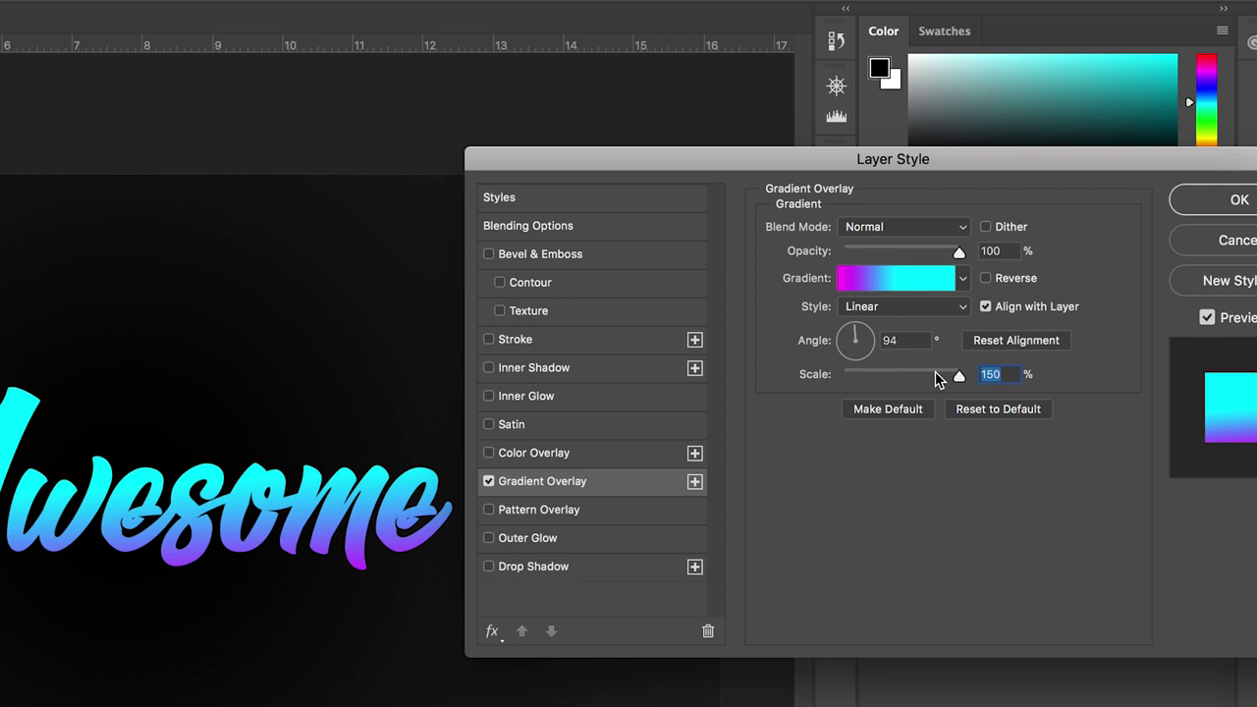
left_click(902, 377)
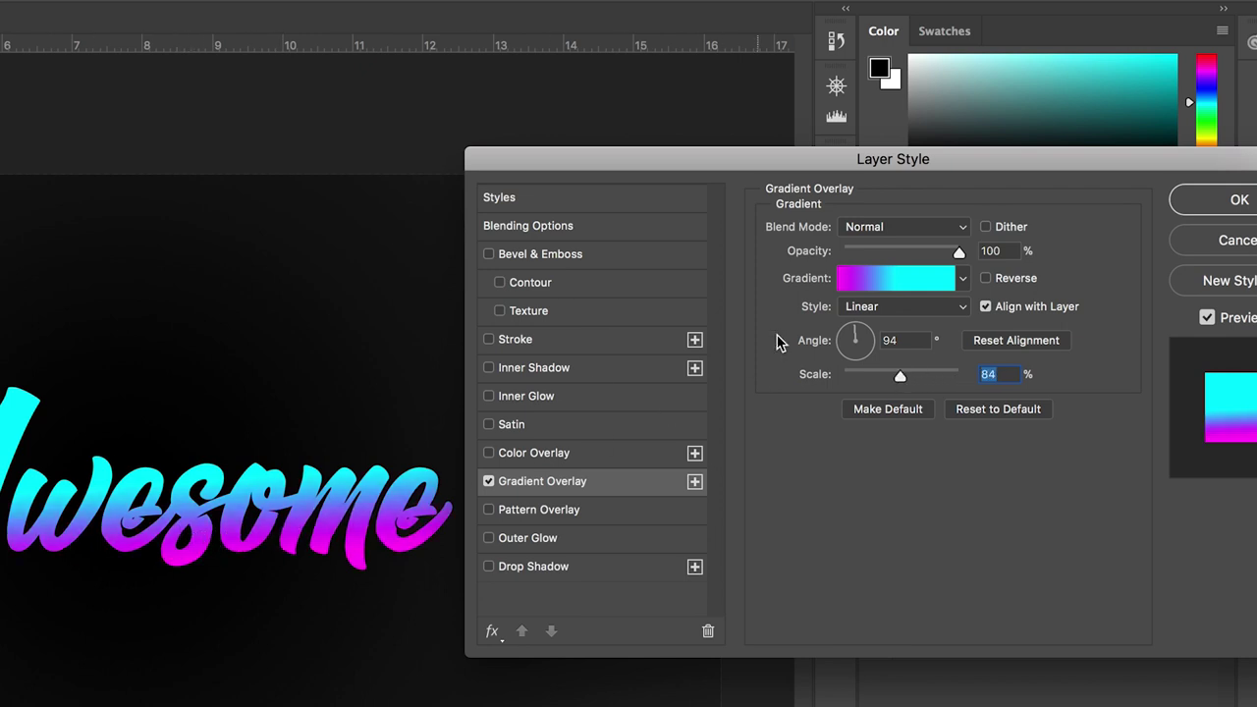
left_click_drag(857, 168, 854, 129)
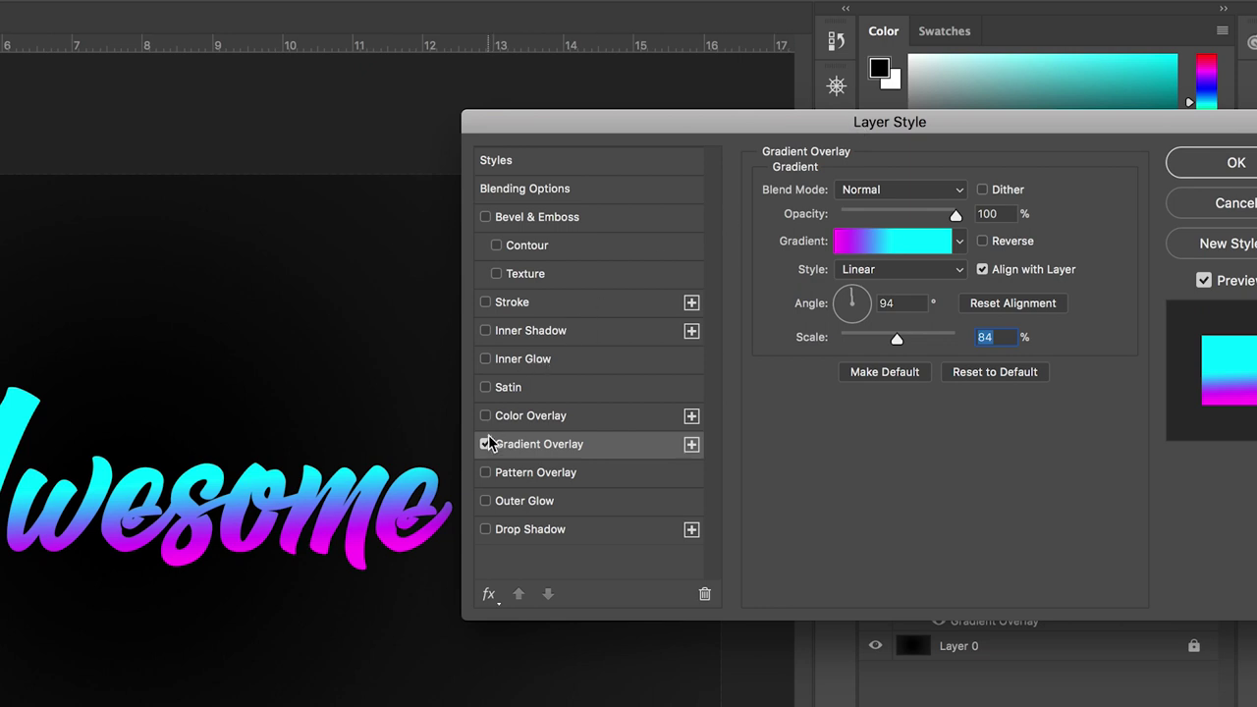
left_click(501, 302)
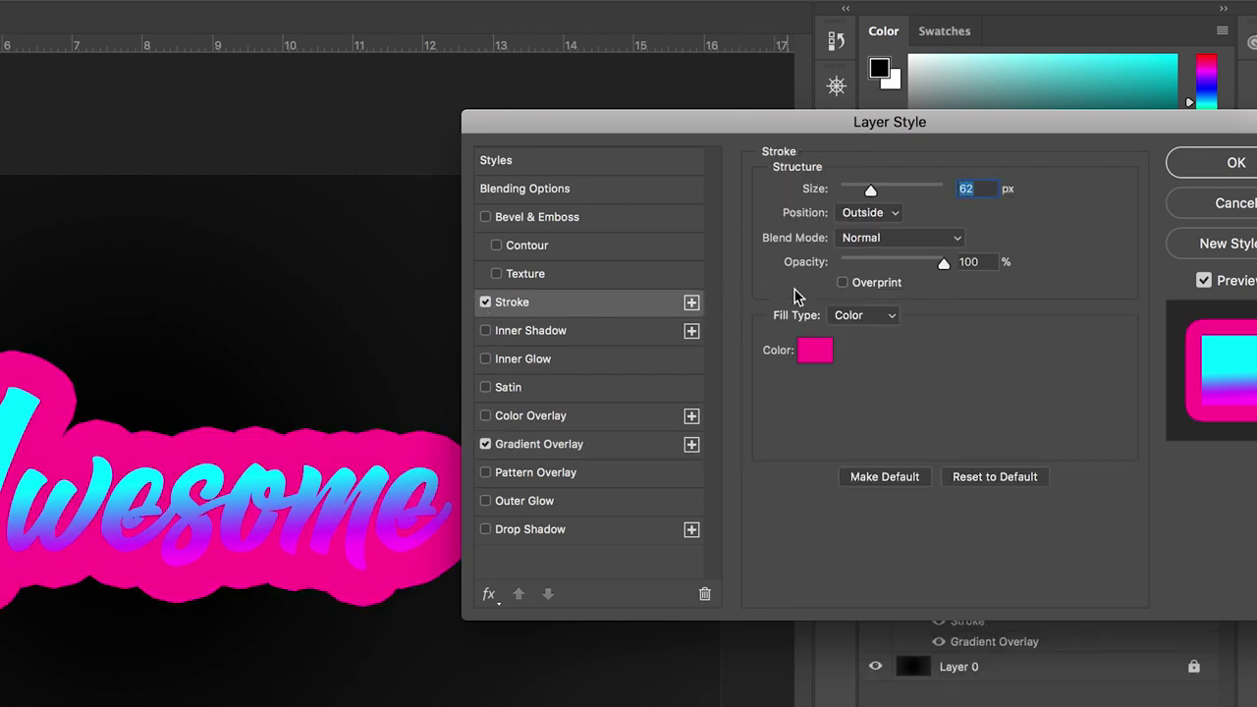
- Make the stroke black and adjust its size
left_click(819, 355)
left_click_drag(754, 295, 825, 361)
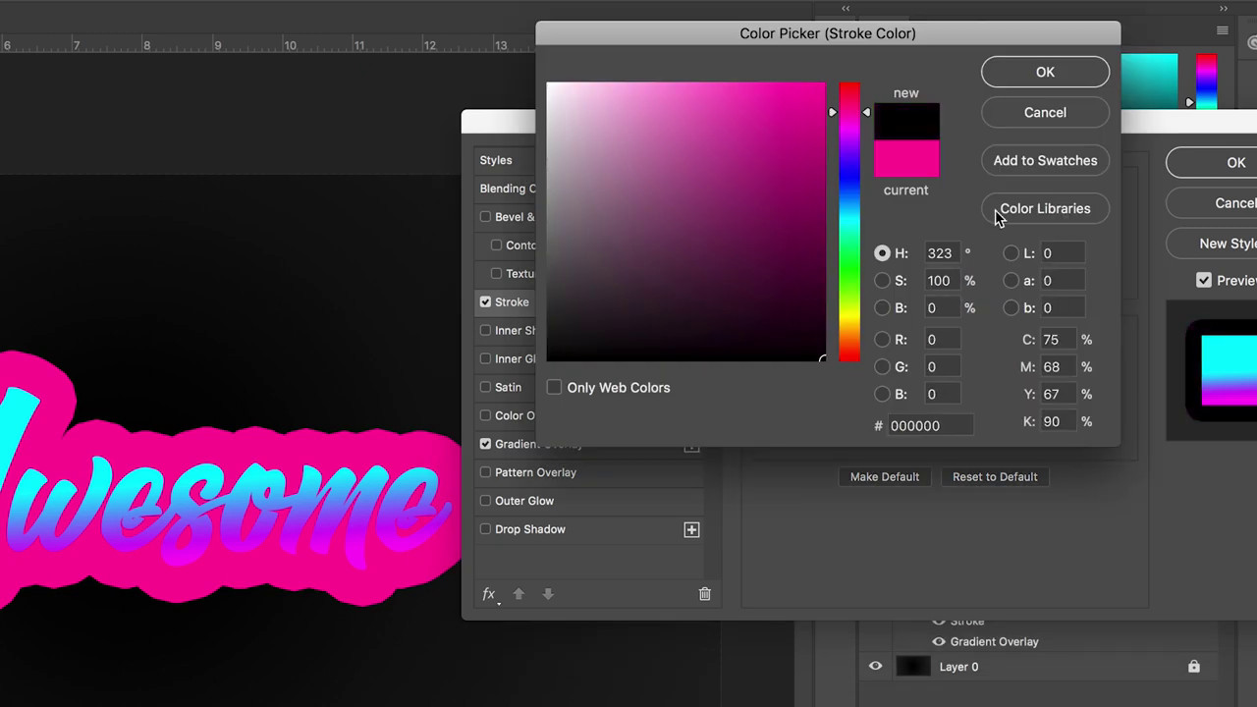
left_click(1045, 73)
left_click_drag(861, 193, 843, 193)
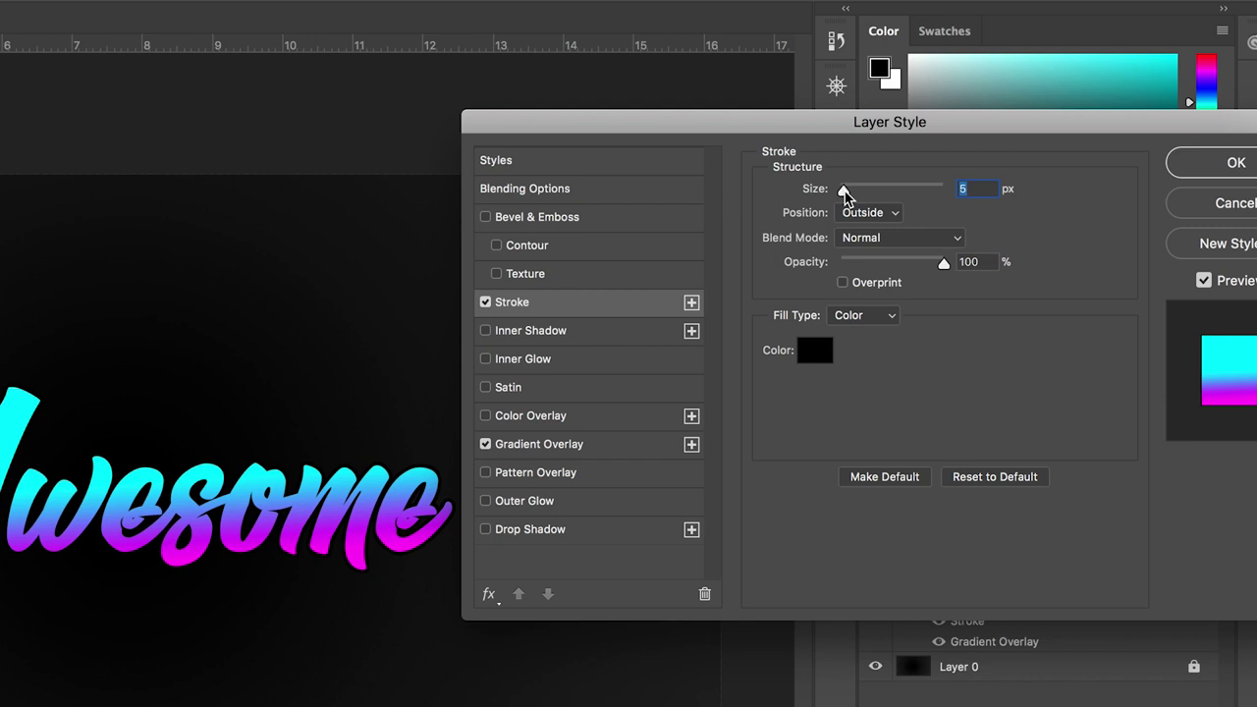
left_click_drag(848, 189, 858, 190)
- Change the stroke colour to olive green
left_click(814, 354)
mouse_move(595, 300)
left_mouse_down()
mouse_move(533, 297)
mouse_move(523, 265)
left_mouse_up()
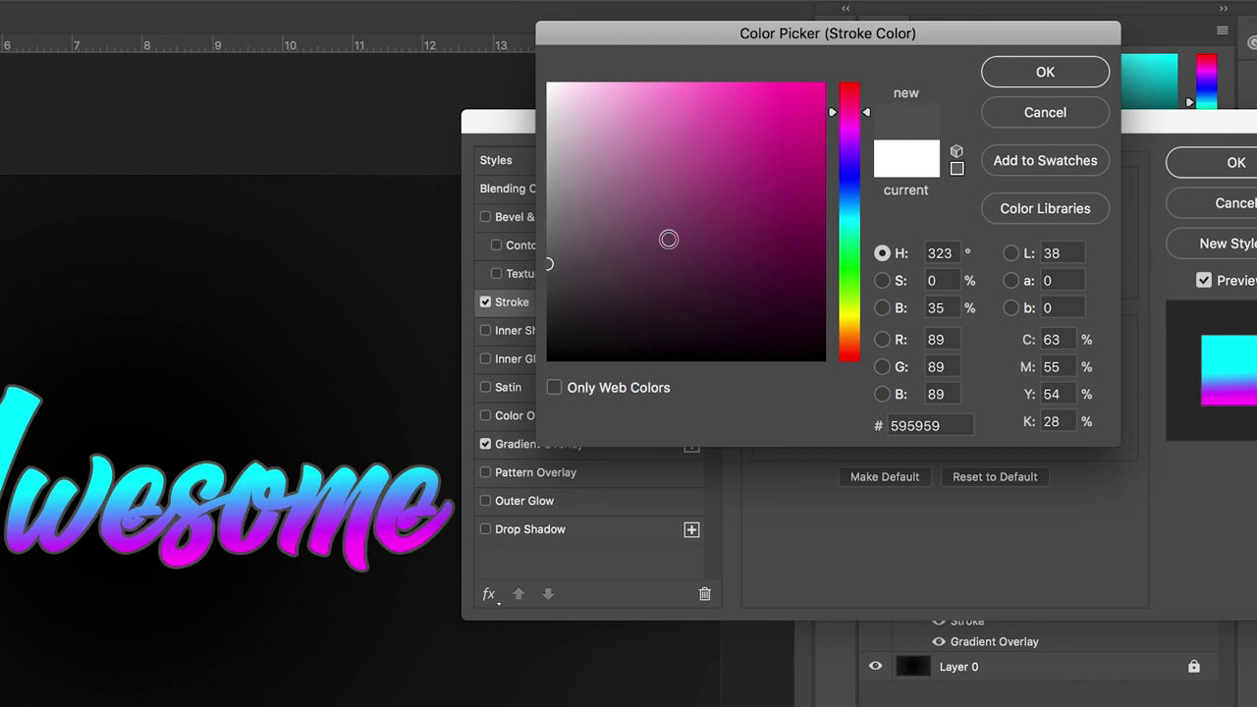
left_click_drag(850, 153, 845, 163)
mouse_move(723, 183)
left_mouse_down()
mouse_move(776, 171)
mouse_move(850, 101)
mouse_move(844, 330)
mouse_move(847, 318)
left_mouse_up()
mouse_move(721, 124)
left_mouse_down()
mouse_move(814, 154)
mouse_move(817, 174)
left_mouse_up()
mouse_move(739, 185)
left_mouse_down()
mouse_move(701, 82)
mouse_move(673, 83)
mouse_move(792, 221)
left_mouse_up()
left_click(776, 230)
left_click_drag(776, 230, 793, 200)
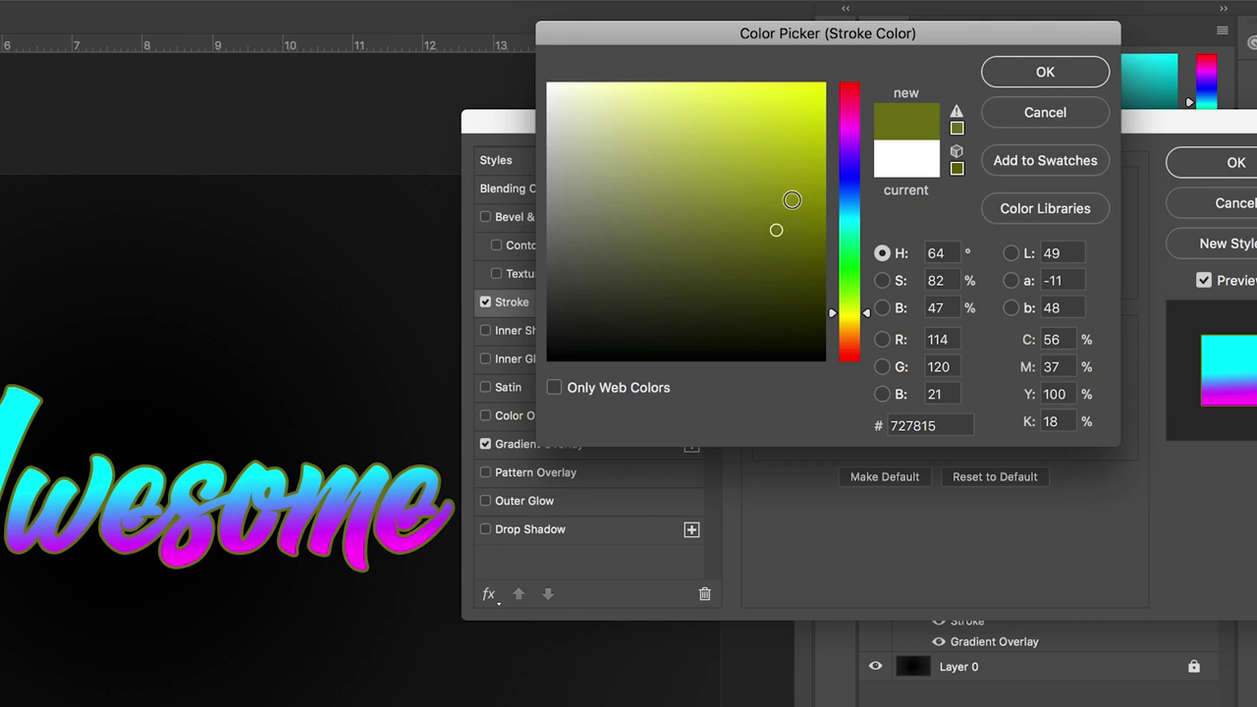
left_click(1031, 75)
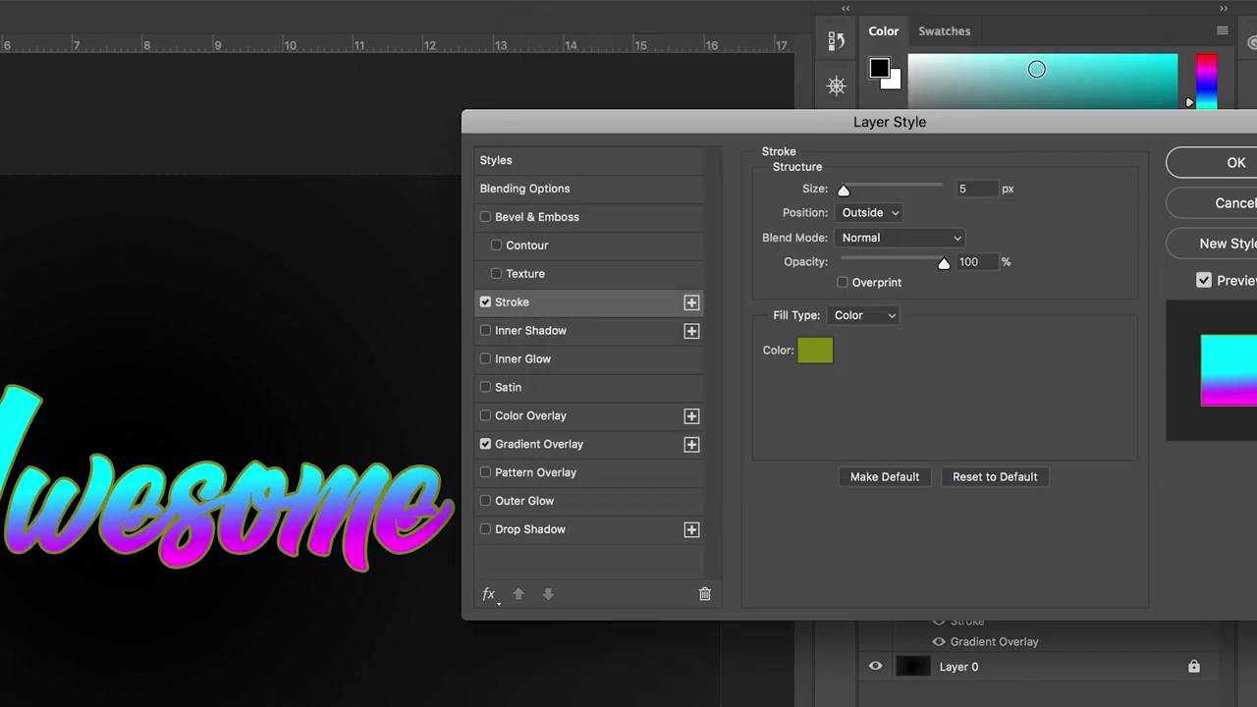
left_click_drag(831, 121, 684, 191)
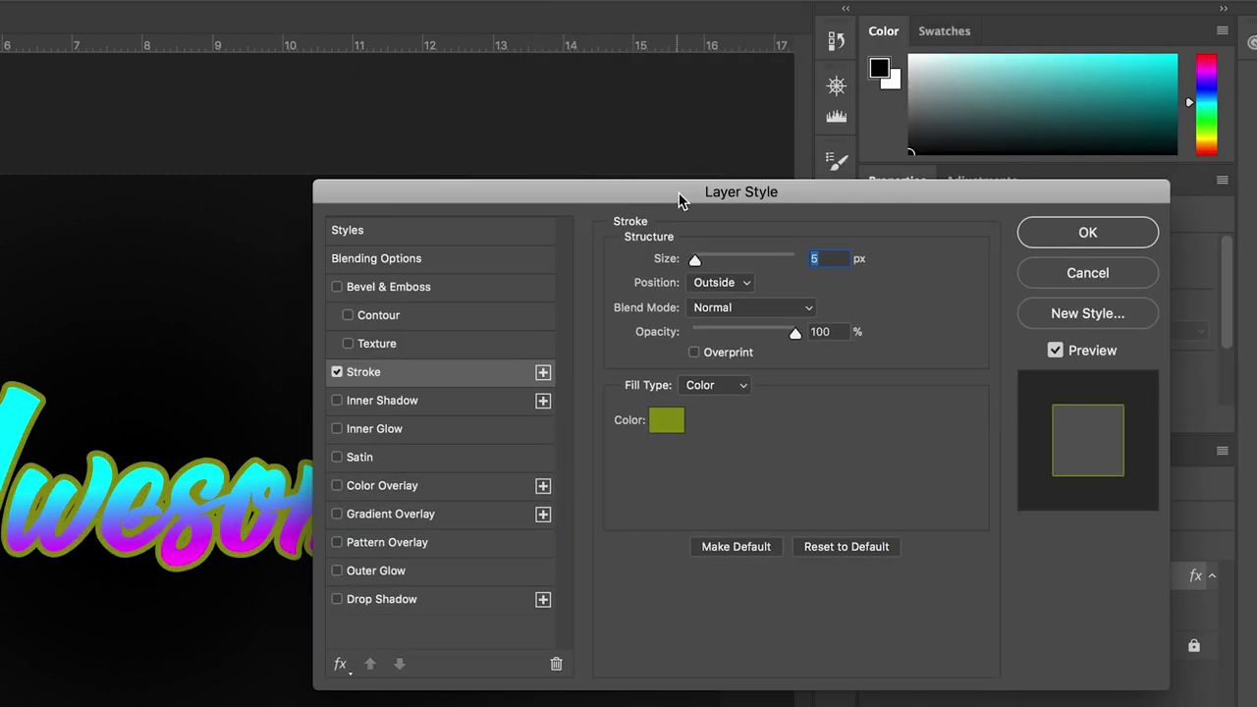
- Add a second white Stroke effect and widen it to 13 px
left_click(543, 374)
left_click(443, 402)
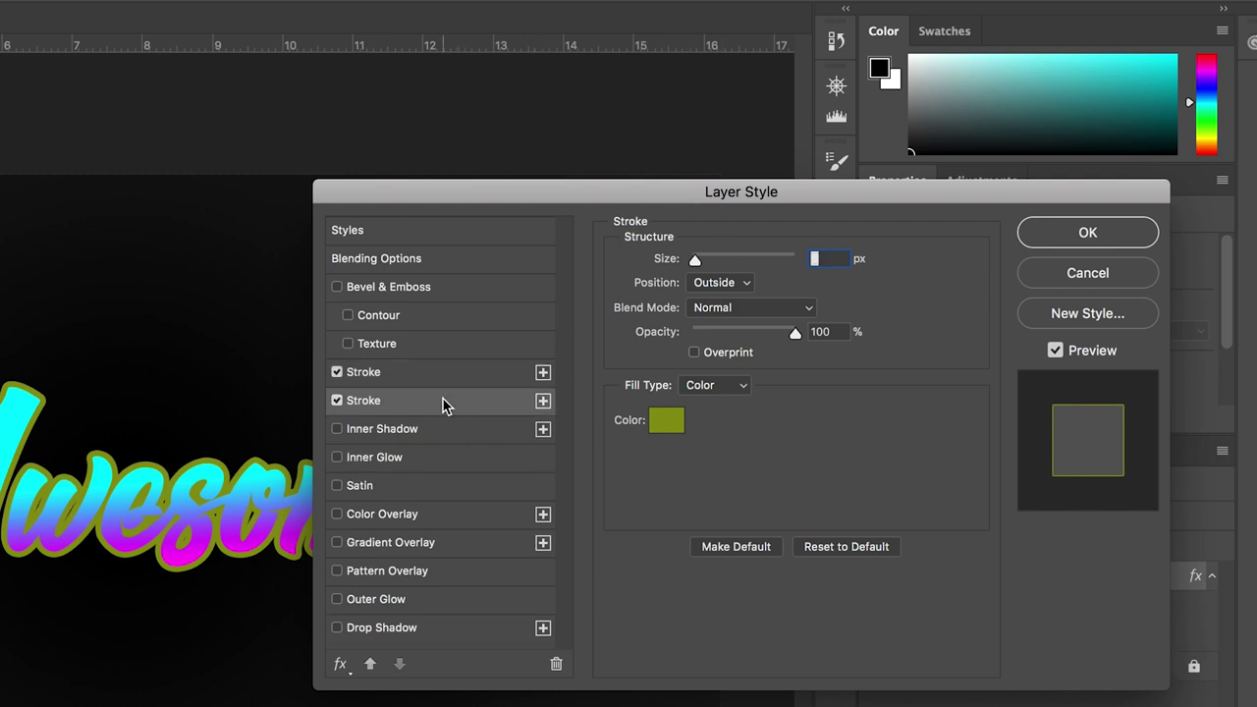
left_click(668, 429)
mouse_move(696, 342)
left_mouse_down()
mouse_move(827, 341)
mouse_move(432, 14)
left_mouse_up()
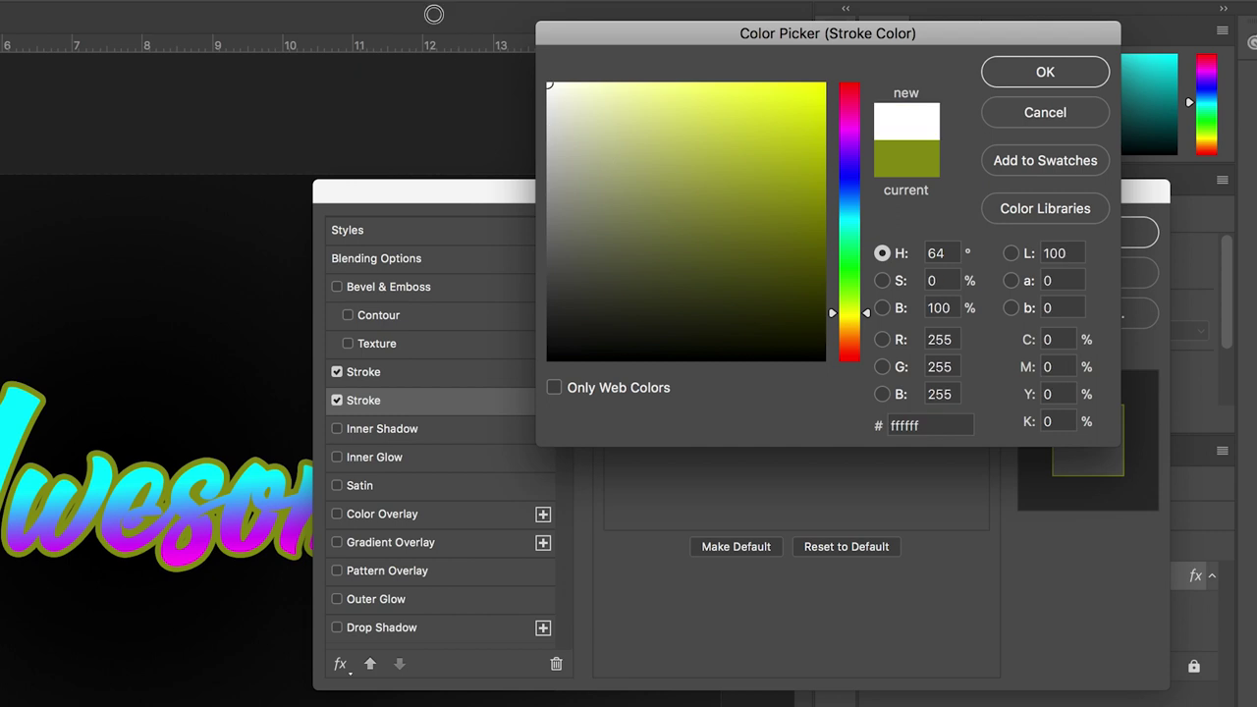
left_click(1045, 72)
left_click_drag(706, 260, 707, 262)
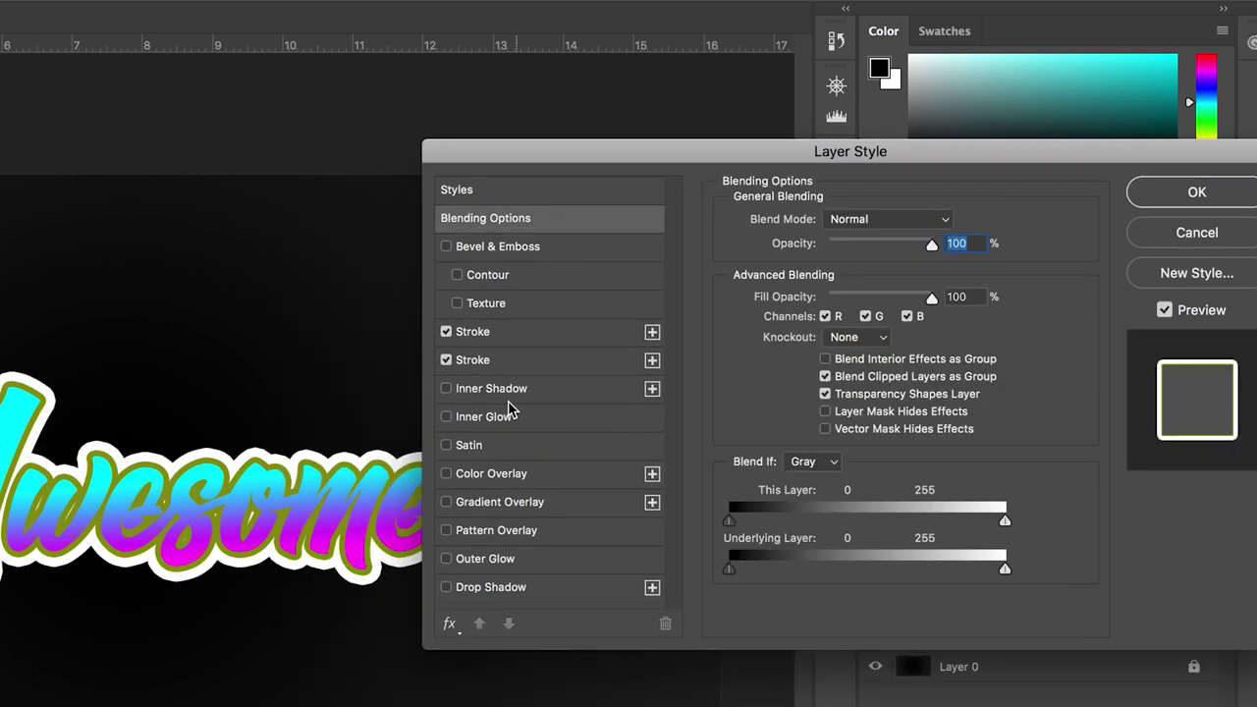
- Recolour the first stroke from olive to black and thicken it to 13 px
left_click(489, 332)
left_click(776, 378)
left_click_drag(659, 274, 491, 420)
left_click(1046, 74)
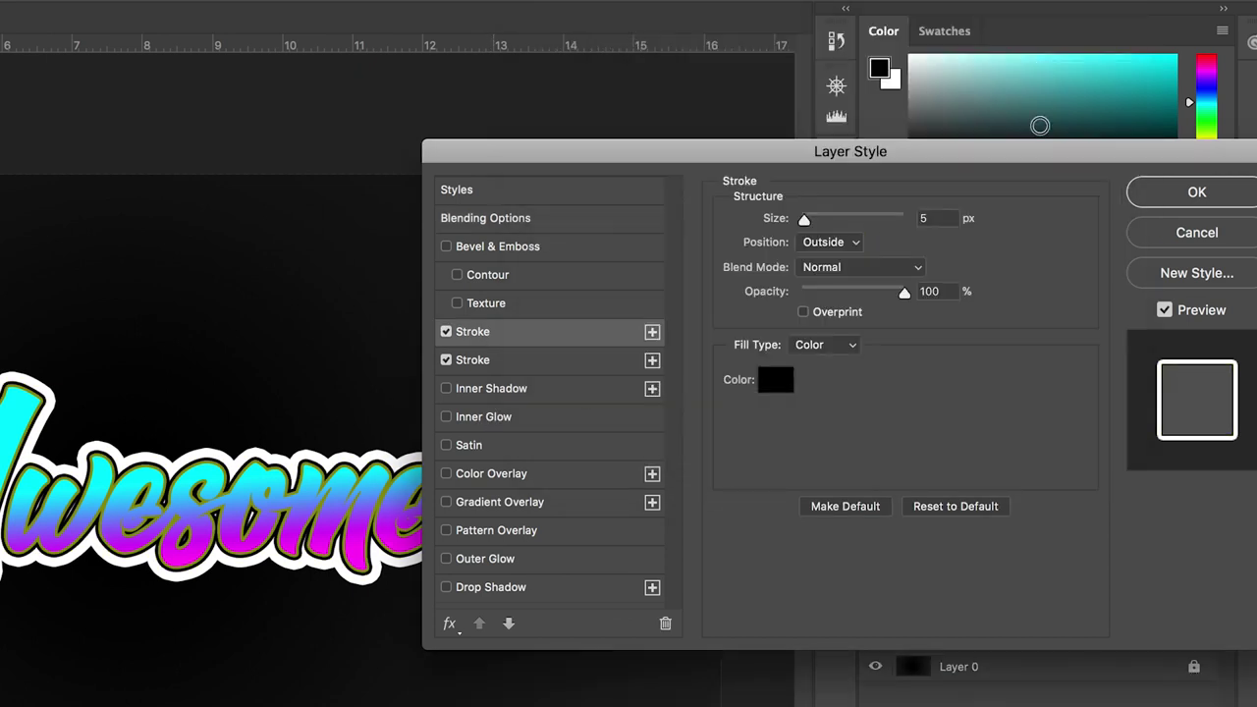
left_click_drag(807, 222, 817, 223)
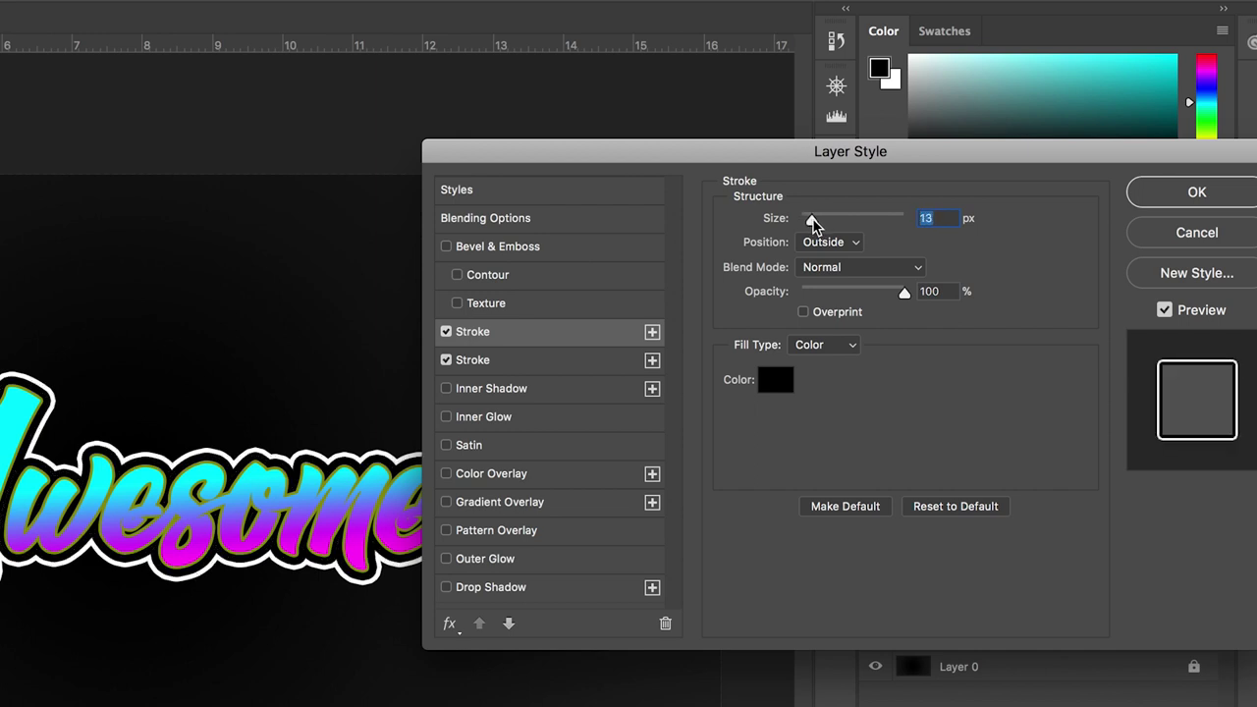
left_click(631, 361)
- Add Bevel & Emboss, raise its depth, and compare several bevel styles
left_click(535, 218)
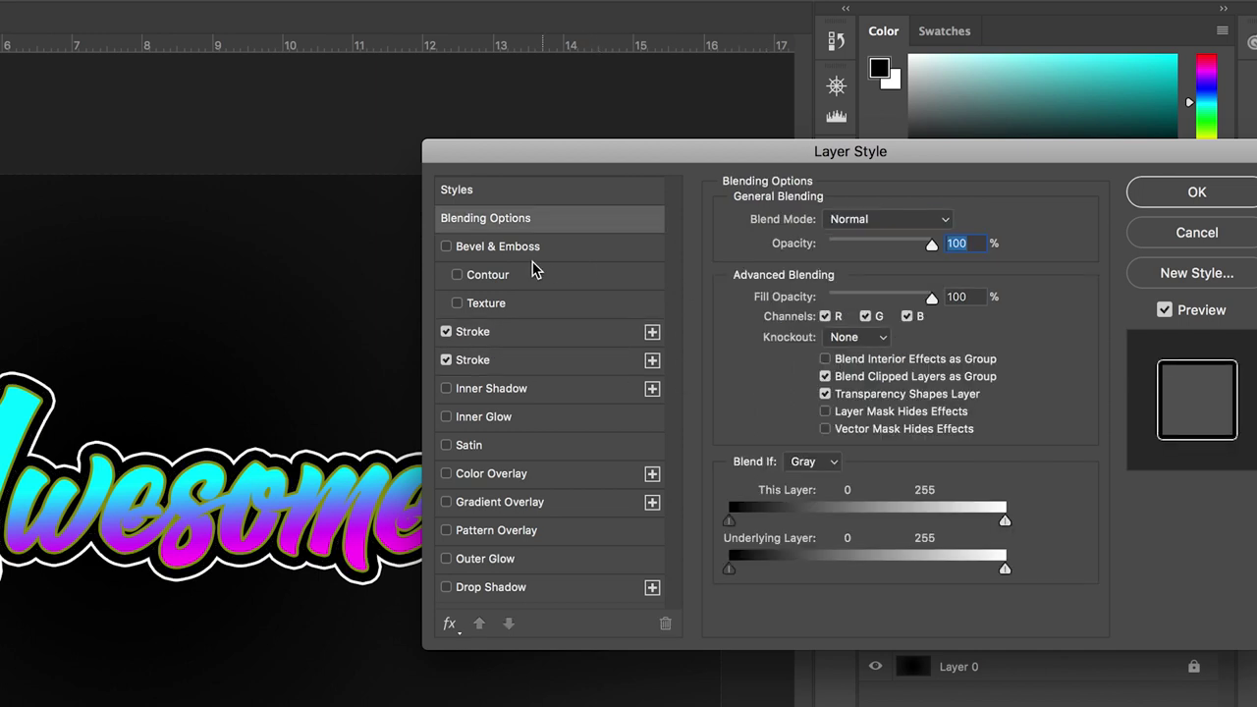
left_click(475, 247)
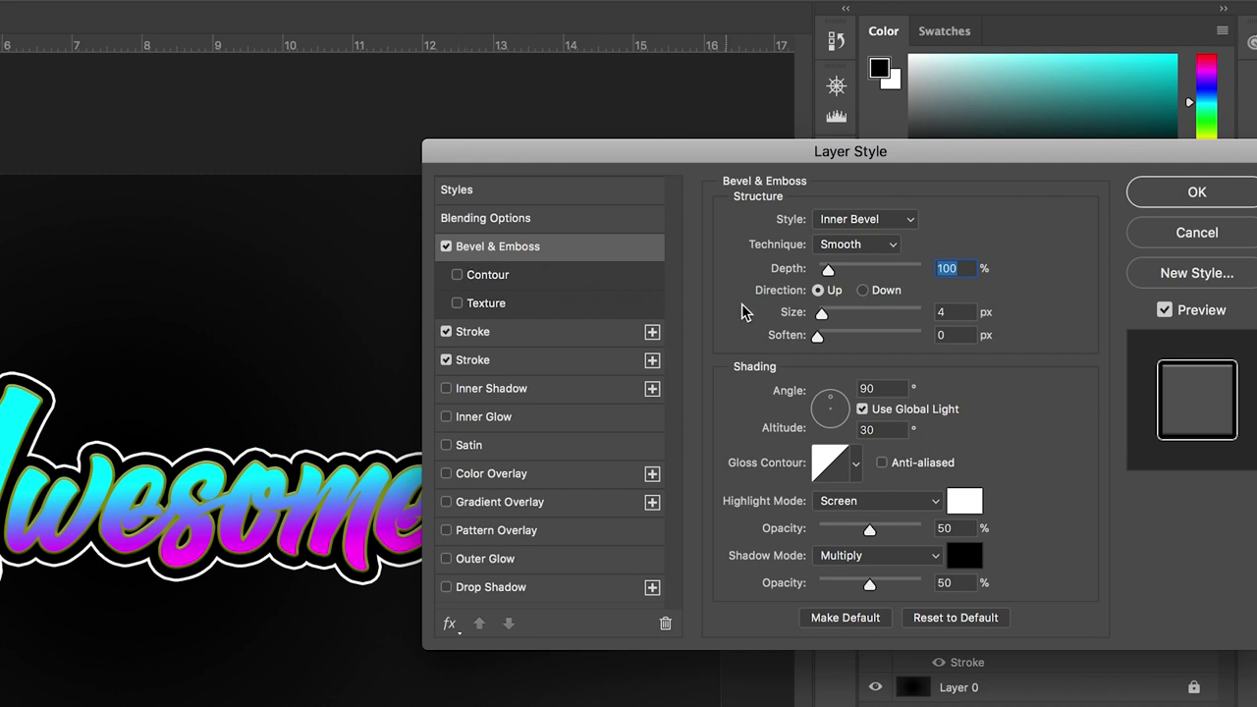
left_click_drag(838, 267, 907, 266)
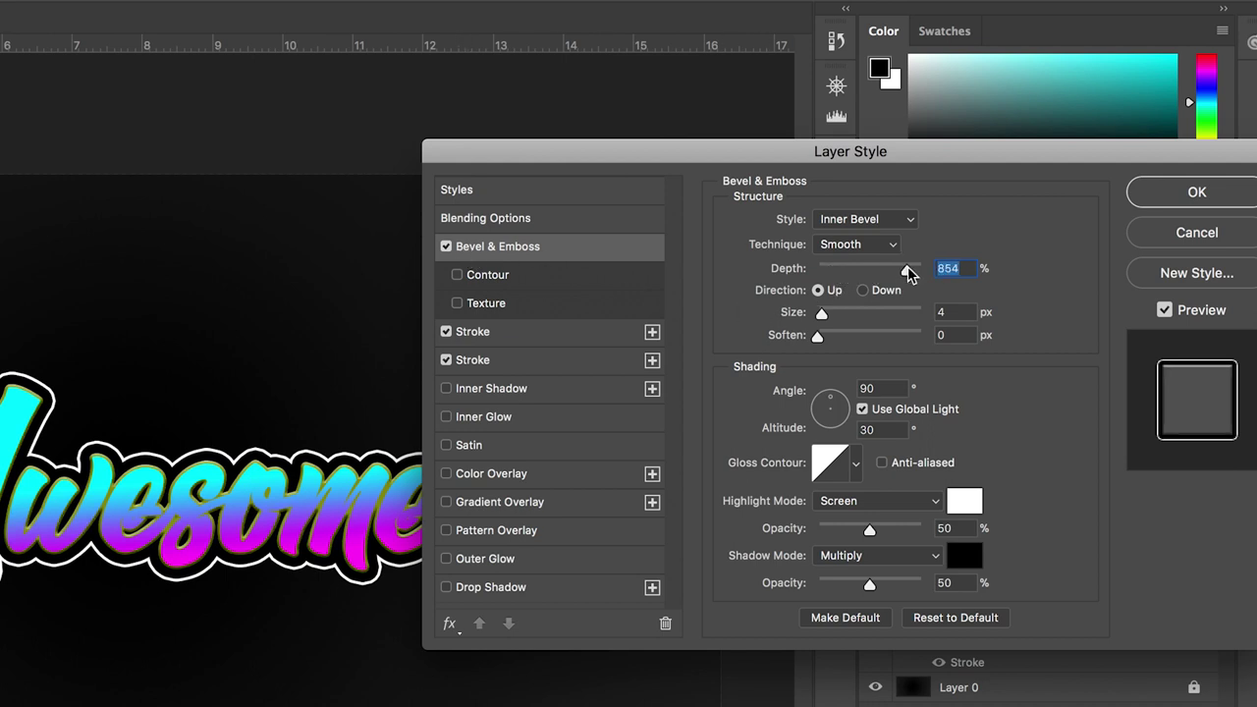
left_click(879, 214)
left_click(877, 203)
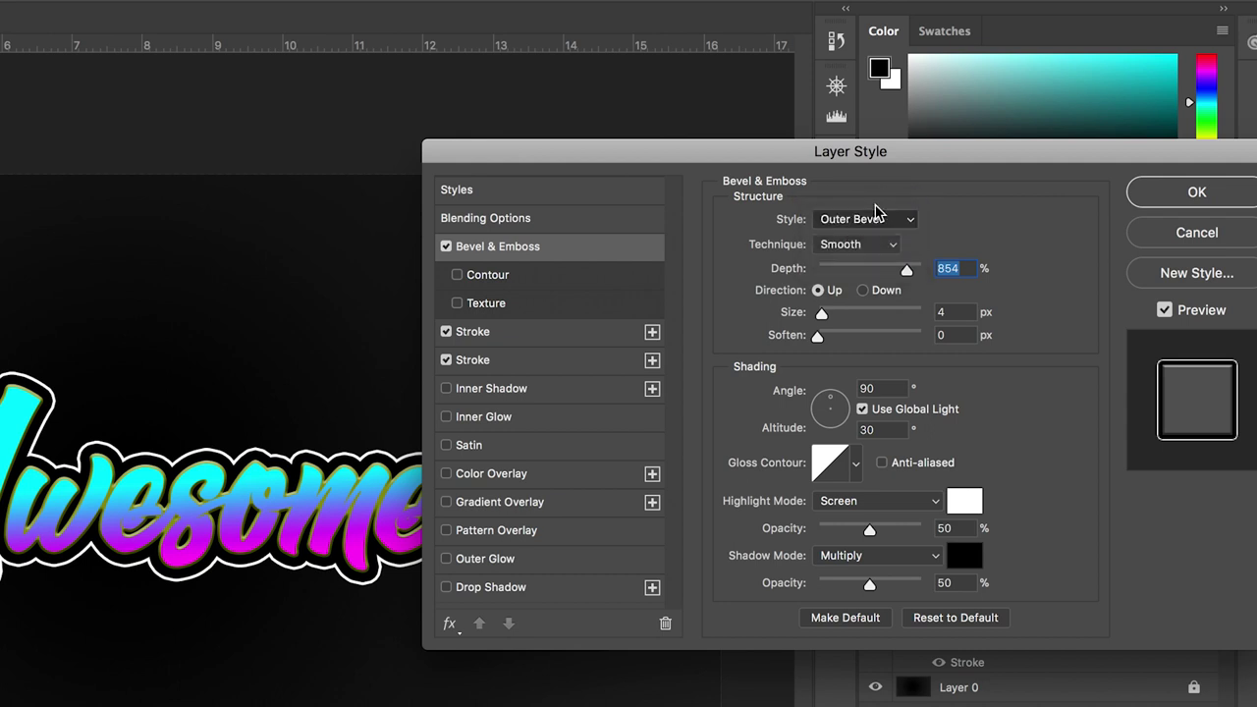
left_click(852, 220)
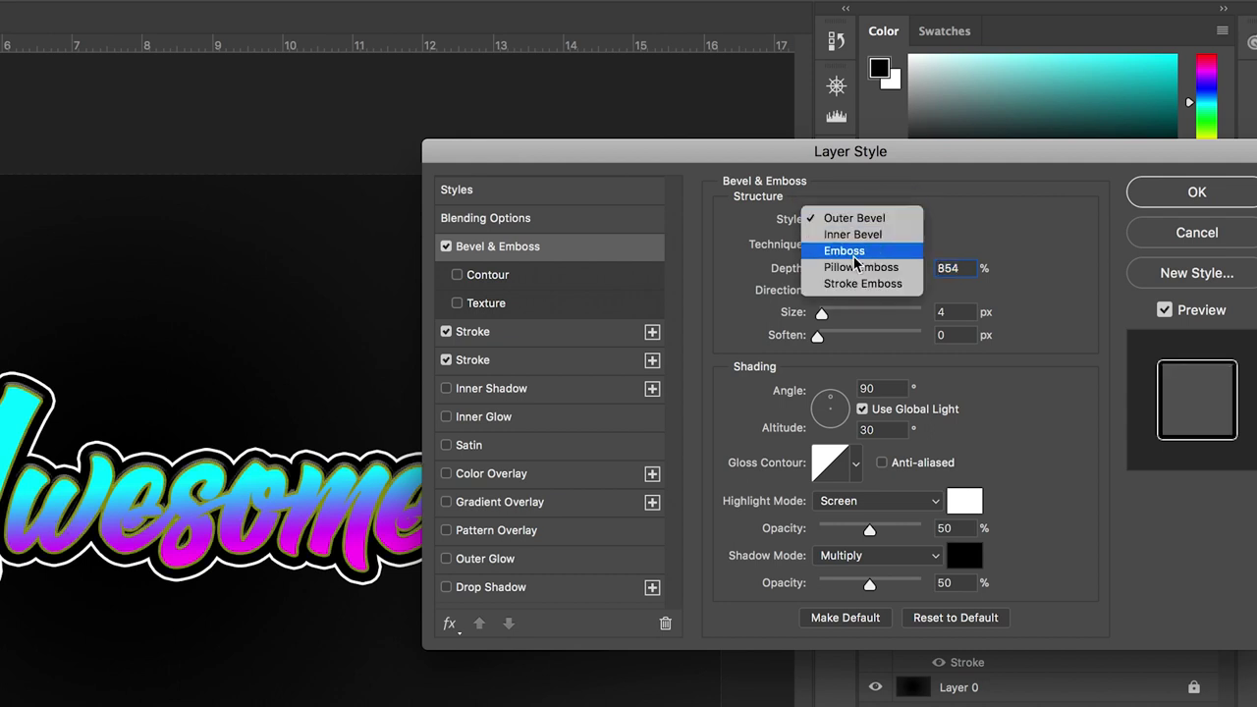
left_click(852, 262)
left_click(857, 220)
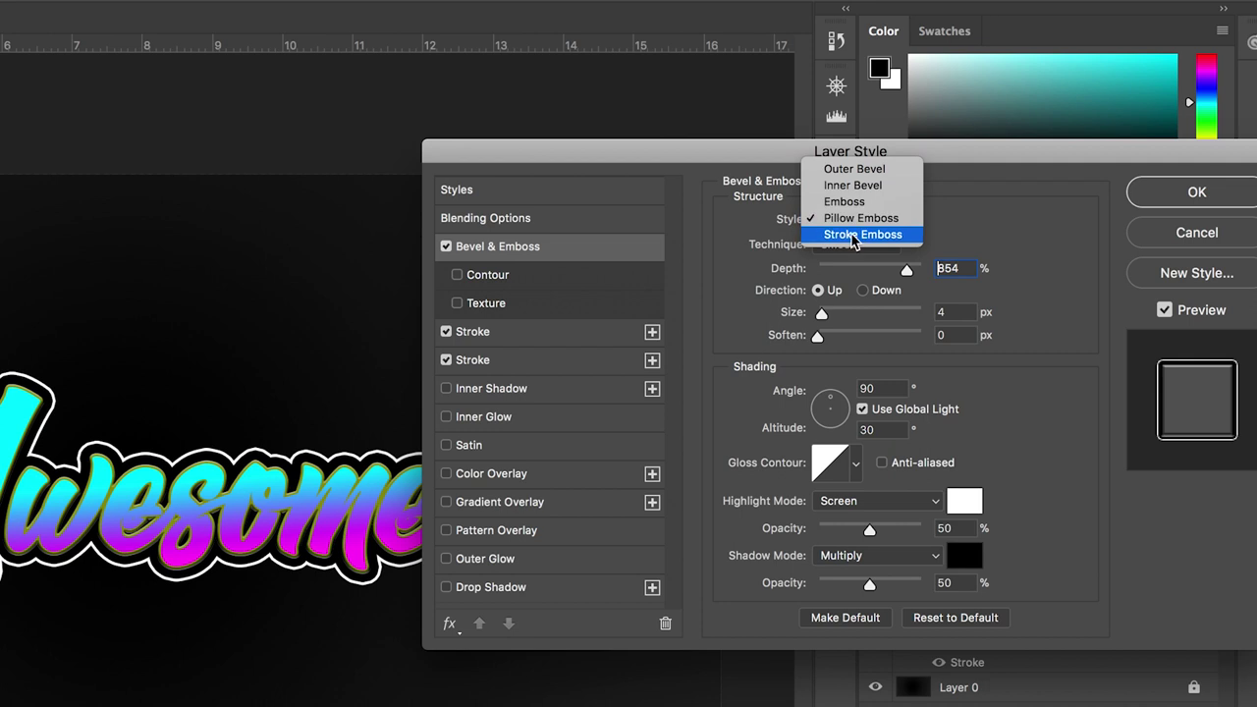
left_click(845, 197)
left_click(854, 220)
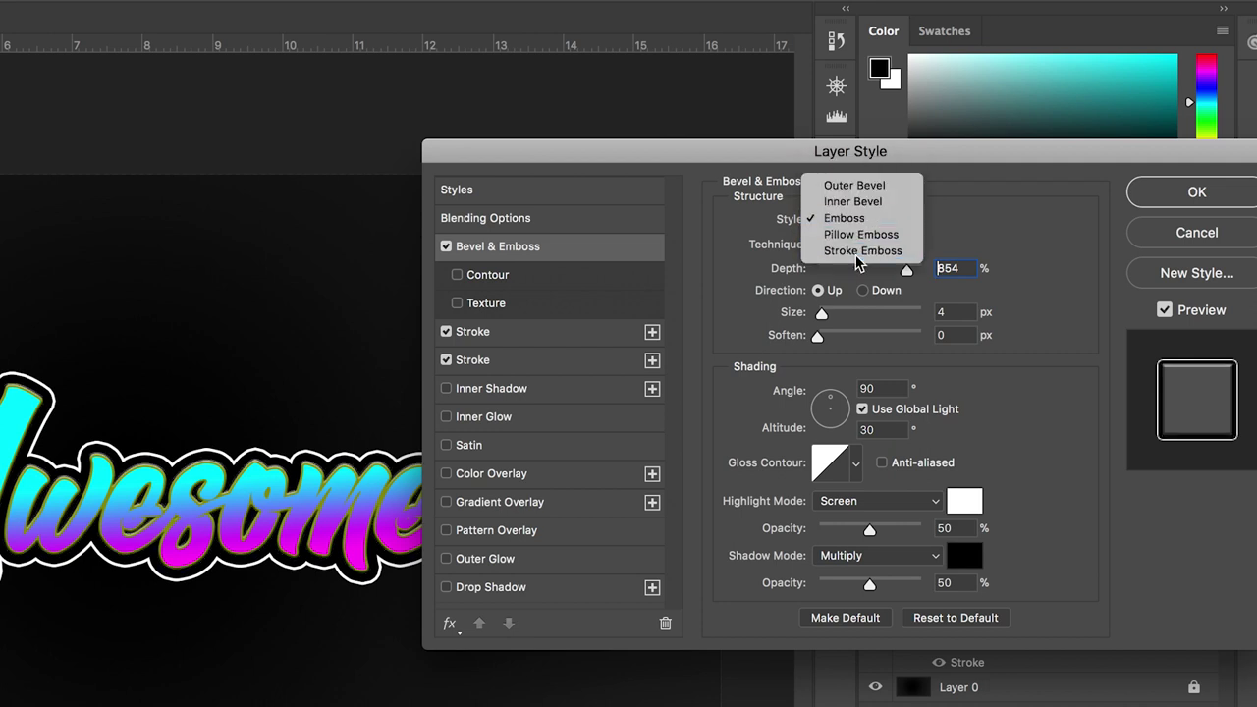
left_click(856, 252)
- Set the Emboss style with 9 px size and apply the layer effects
left_click(847, 316)
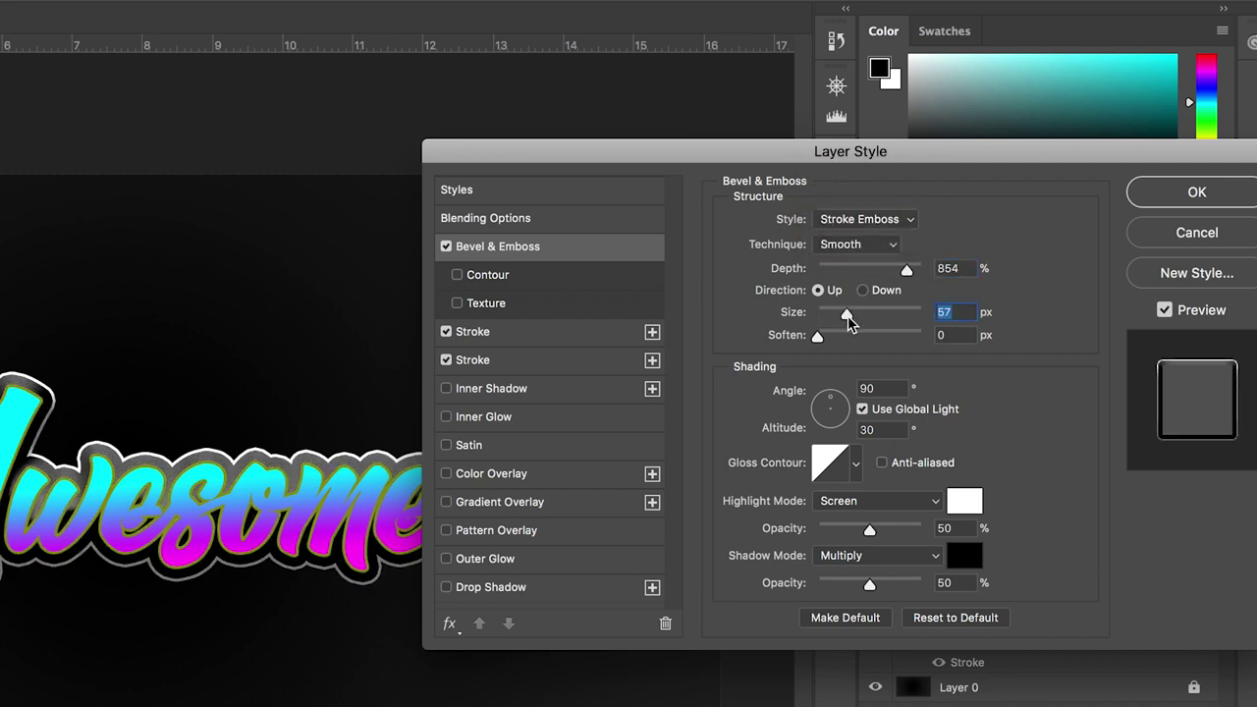
left_click_drag(850, 316, 827, 313)
left_click(839, 218)
left_click(839, 180)
left_click(830, 314)
left_click_drag(699, 151, 571, 137)
left_click(1068, 191)
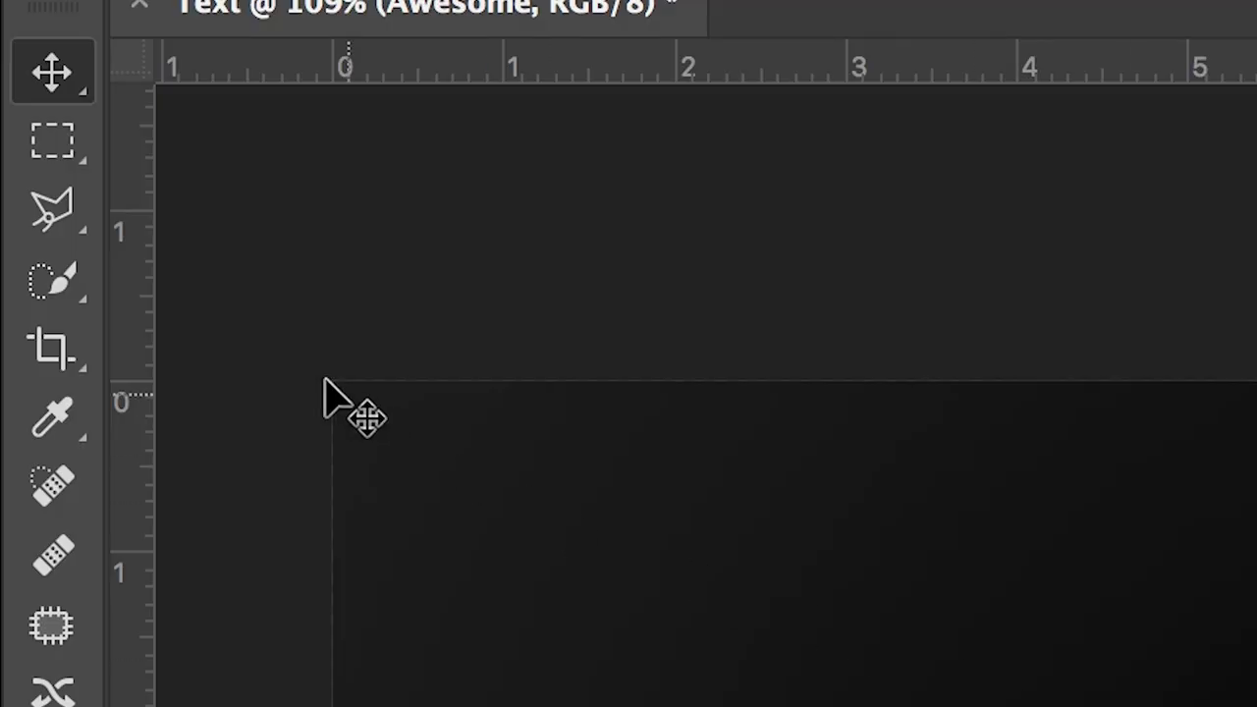
- Draw a freehand lasso selection arcing over the top of Awesome
left_click_drag(34, 216, 150, 221)
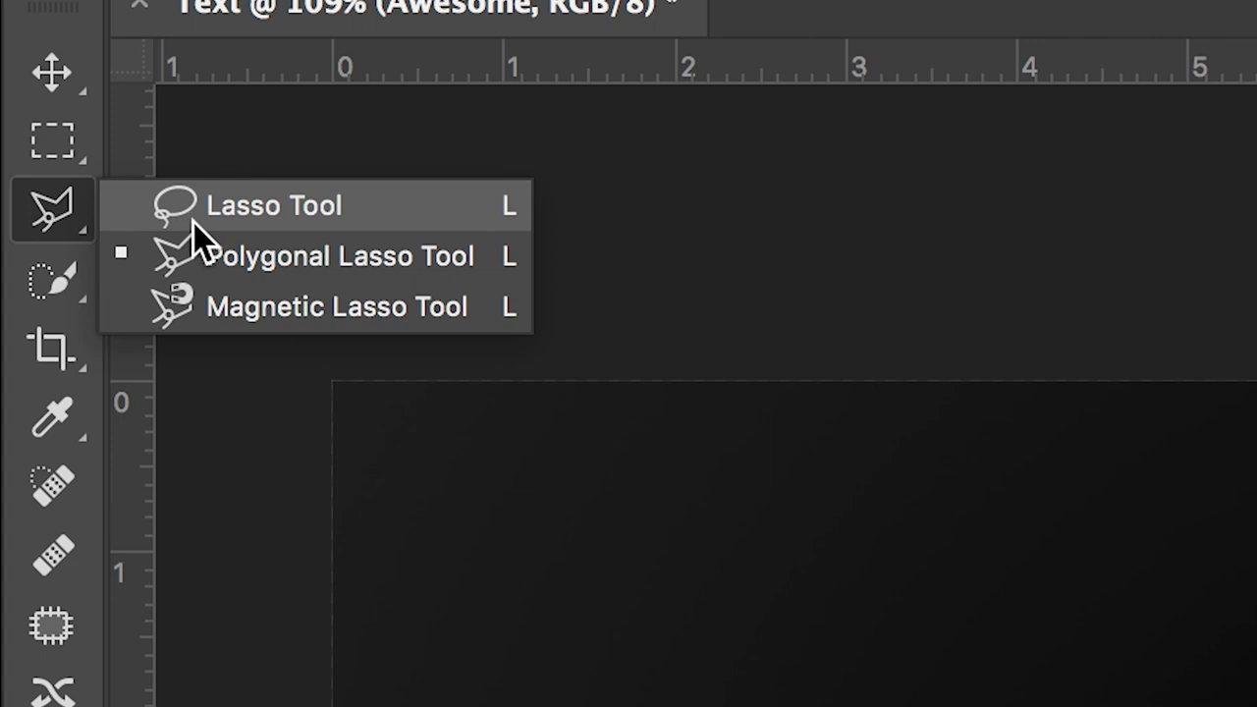
left_click(225, 253)
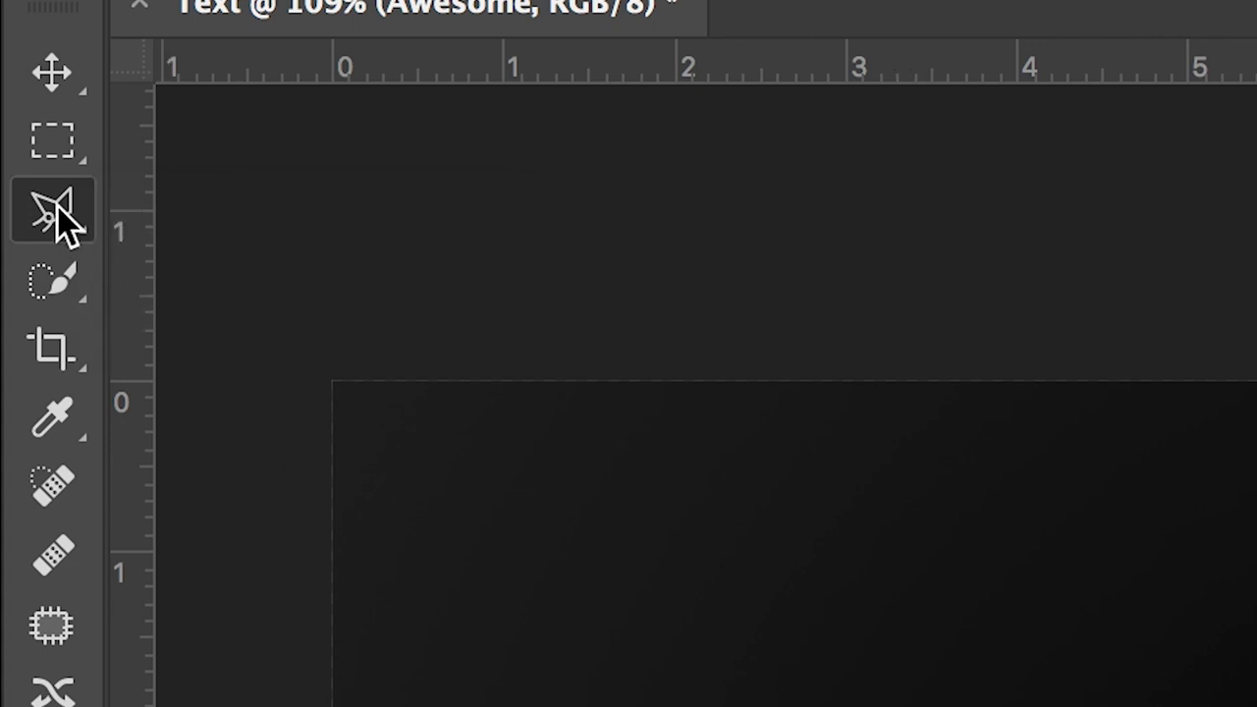
left_click_drag(56, 211, 148, 222)
left_click(169, 216)
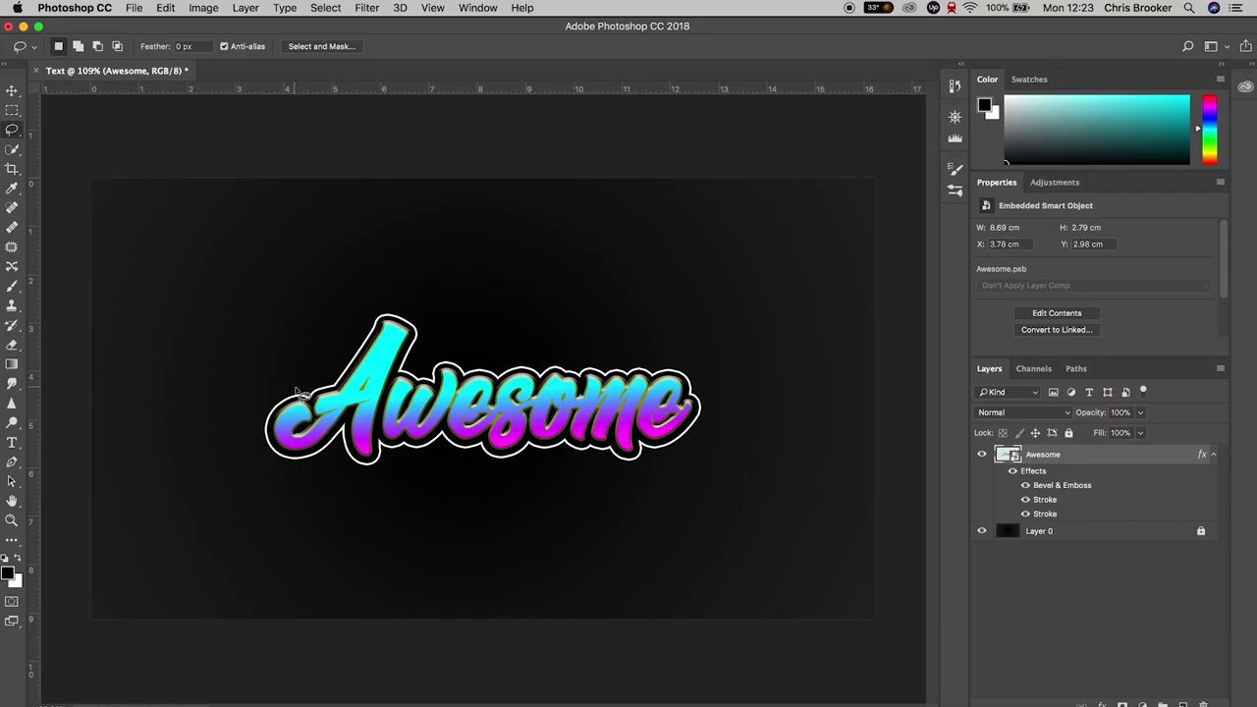
mouse_move(666, 304)
left_mouse_down()
mouse_move(433, 270)
mouse_move(290, 339)
mouse_move(306, 395)
left_mouse_up()
- Set up a soft 236 px, 0% hardness brush with white as the foreground colour
left_click_drag(12, 285, 37, 289)
left_click(77, 47)
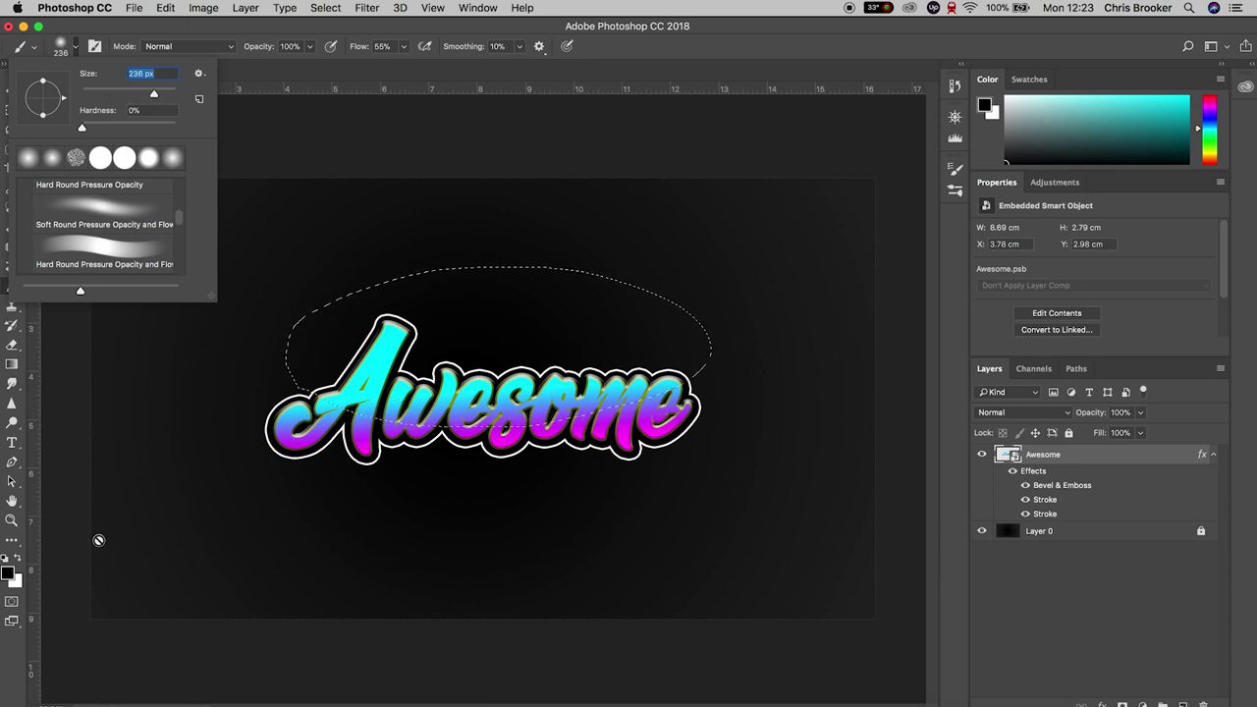
left_click(8, 576)
left_click(680, 87)
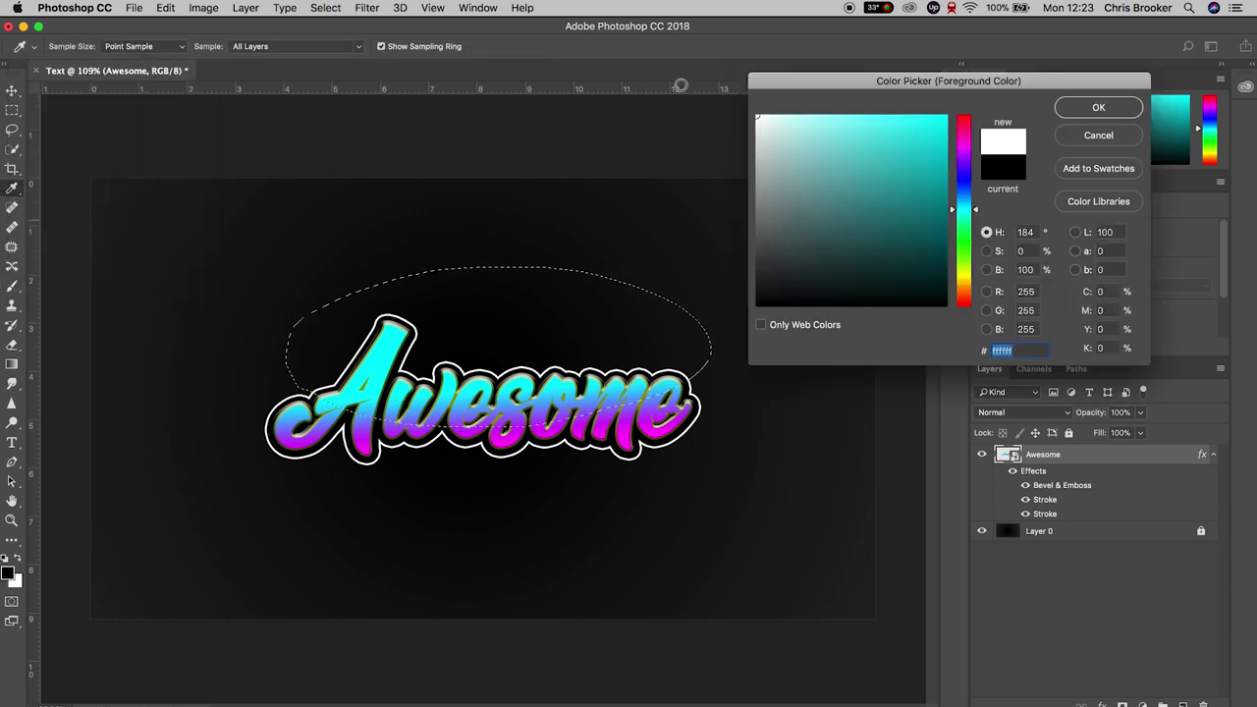
left_click(1089, 107)
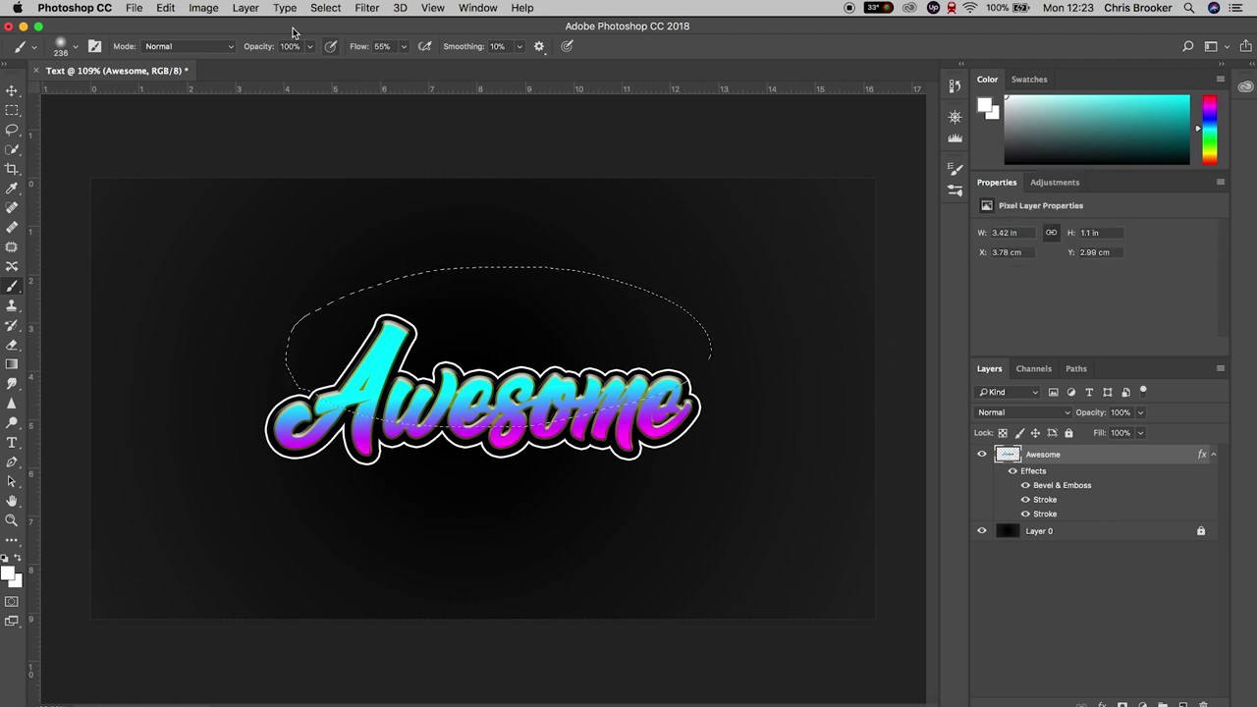
- Add a new empty layer, Layer 1, via Layer > New > Layer
left_click(246, 7)
mouse_move(314, 25)
left_click(447, 30)
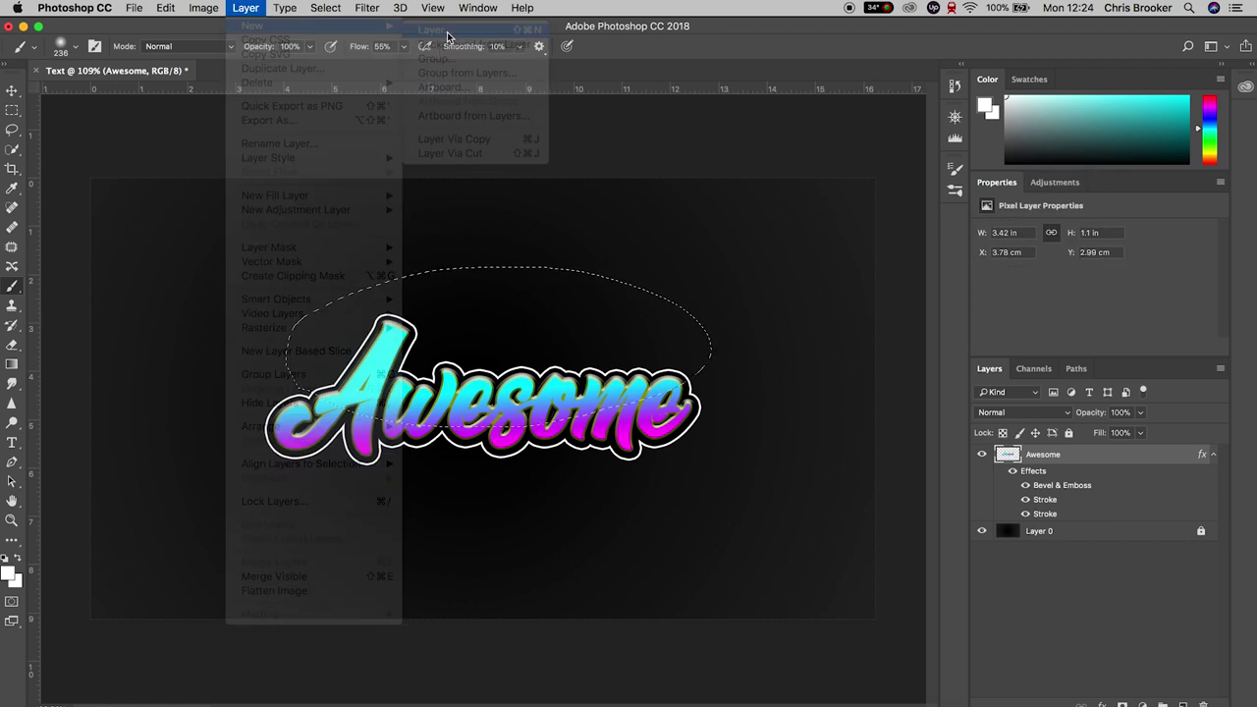
left_click(754, 304)
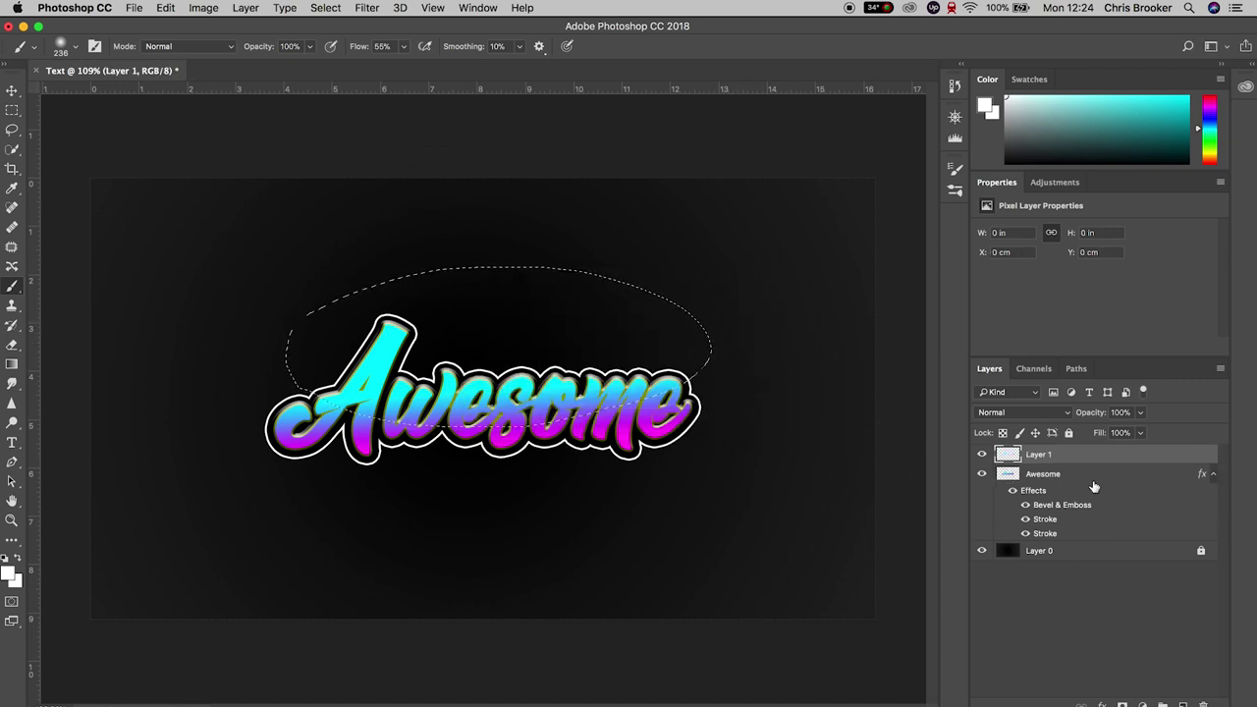
- Paint a soft white highlight across Awesome inside the selection, deselect, and lower Layer 1's opacity
mouse_move(687, 338)
left_mouse_down()
mouse_move(504, 374)
mouse_move(353, 367)
left_mouse_up()
key("super+z")
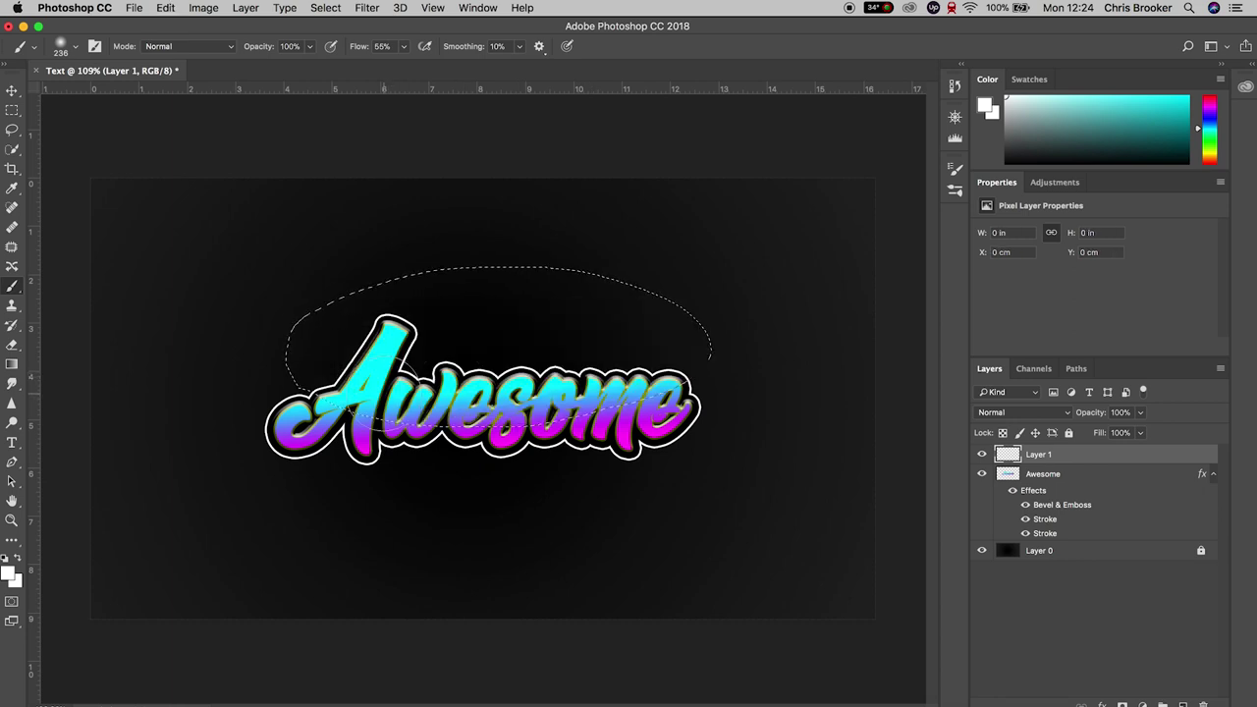
mouse_move(343, 414)
left_mouse_down()
mouse_move(438, 447)
mouse_move(548, 445)
mouse_move(658, 422)
mouse_move(692, 378)
left_mouse_up()
key("super+d")
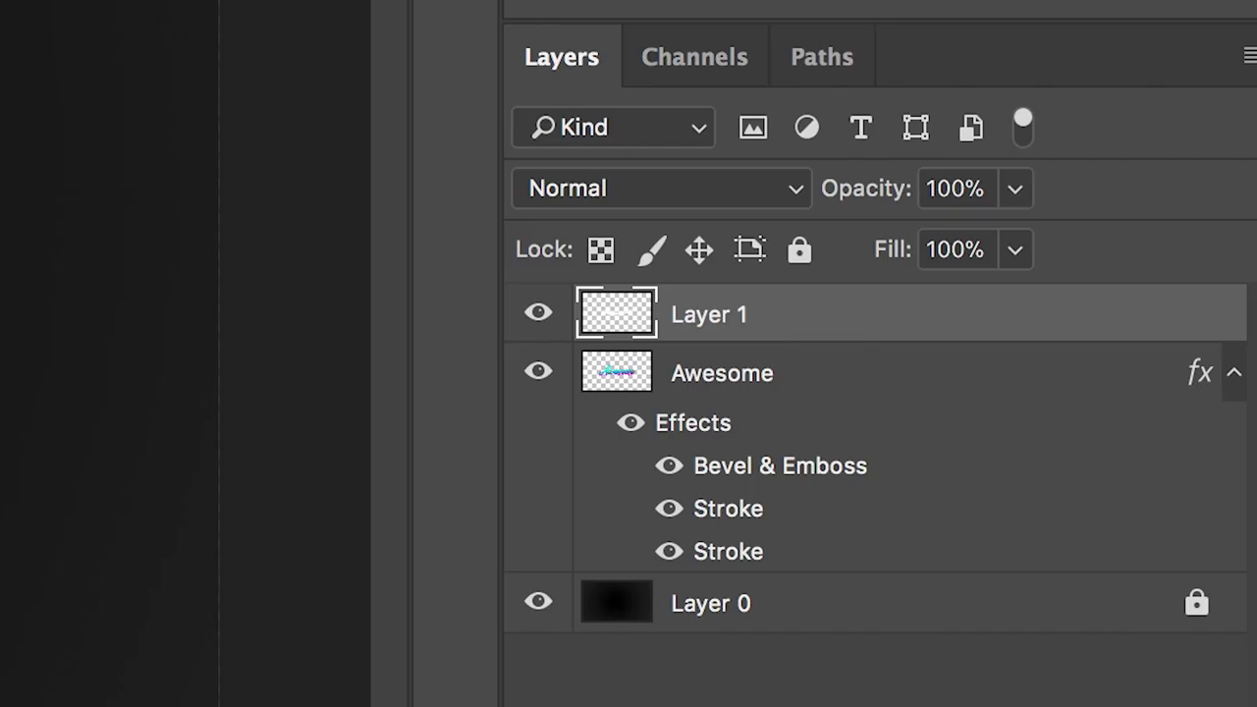
left_click_drag(1014, 190, 845, 242)
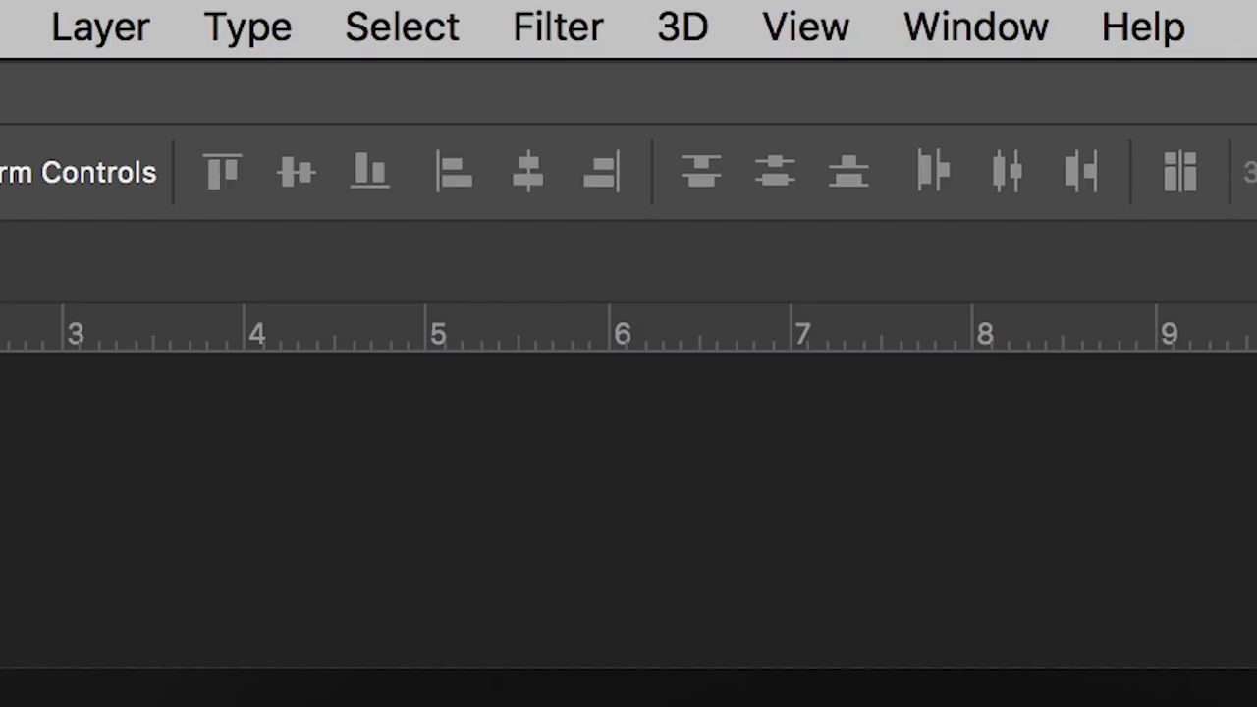
- Start adding another new layer from the Layer menu
left_click(100, 28)
mouse_move(103, 98)
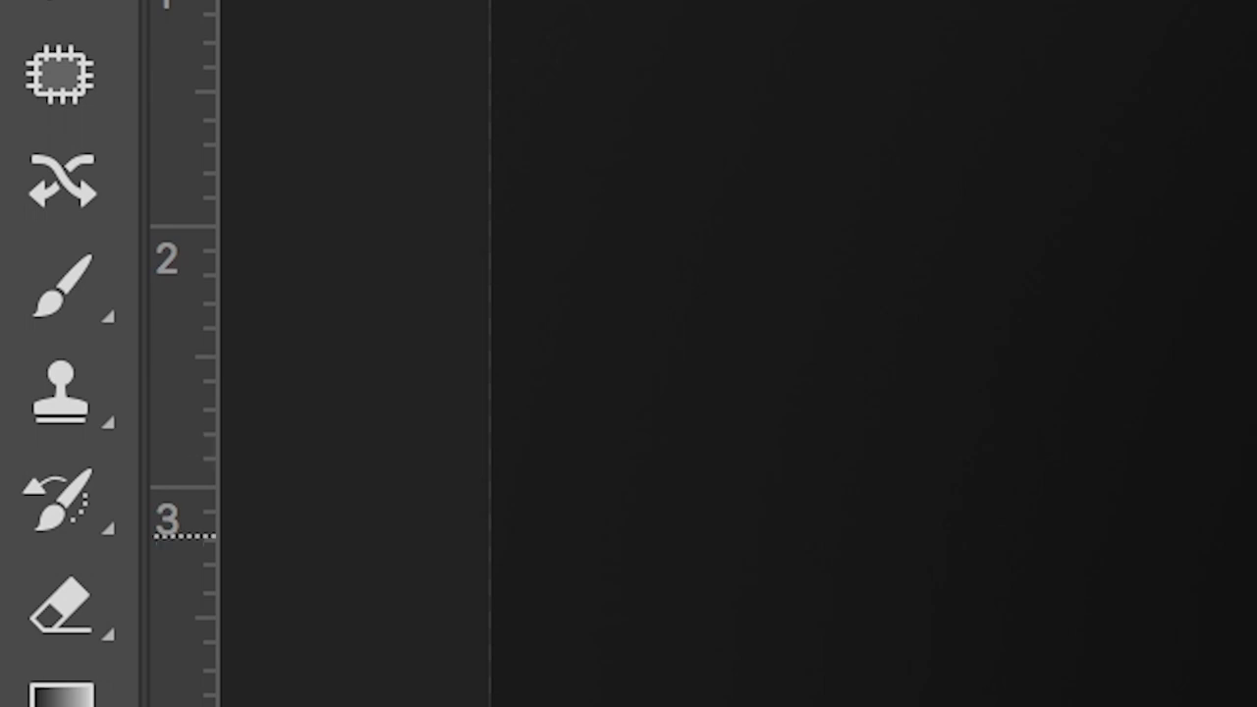
- Choose the 284 px Kyle's Spatter brush from the Special Effects Brushes set
left_click_drag(59, 295, 236, 309)
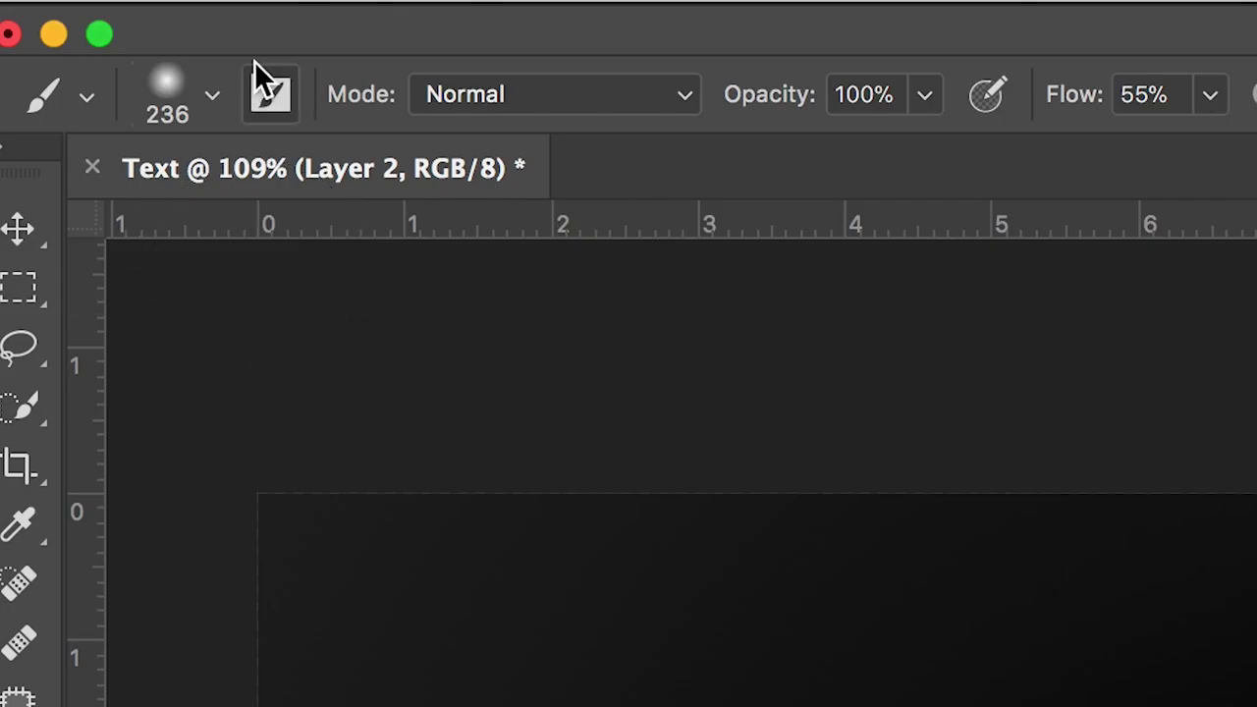
left_click(212, 94)
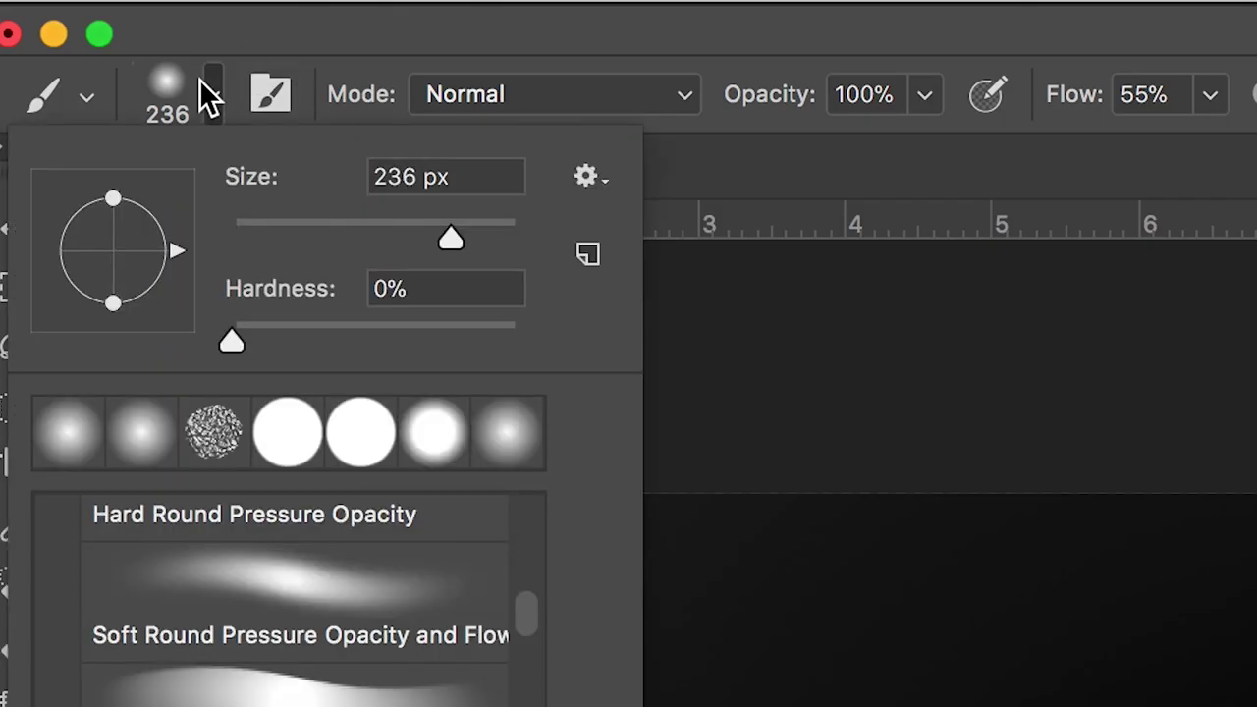
left_click(290, 95)
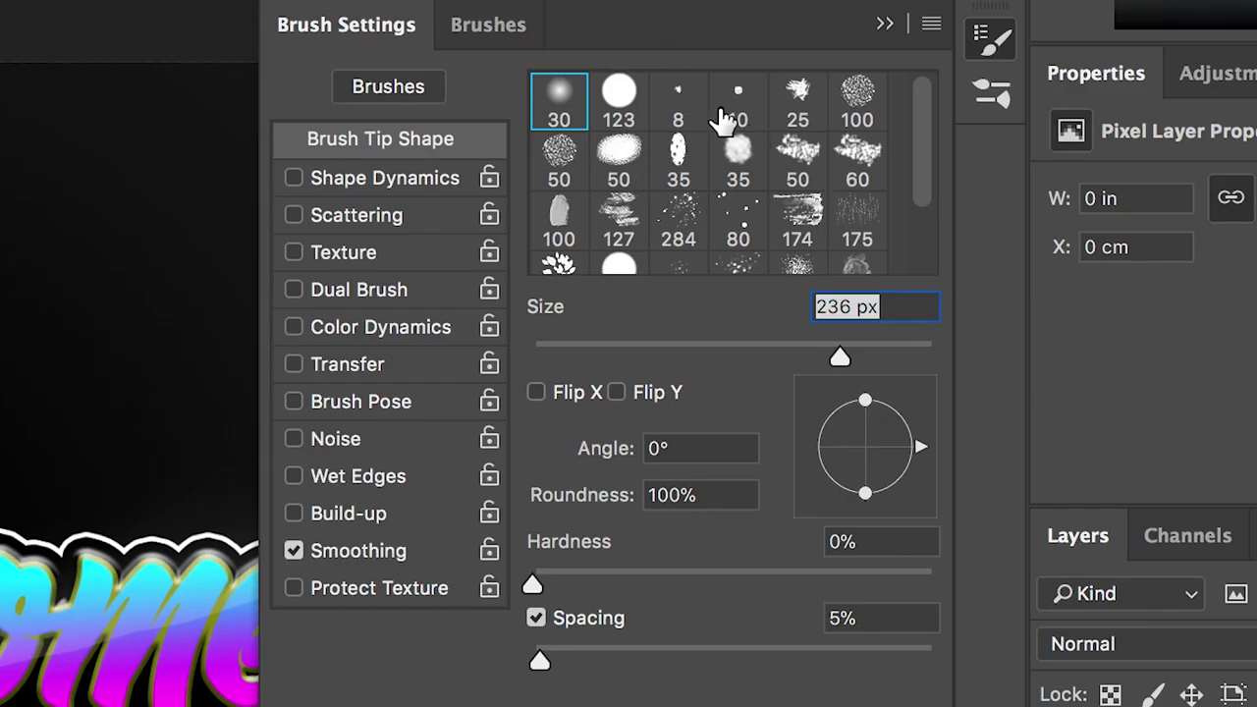
left_click(504, 29)
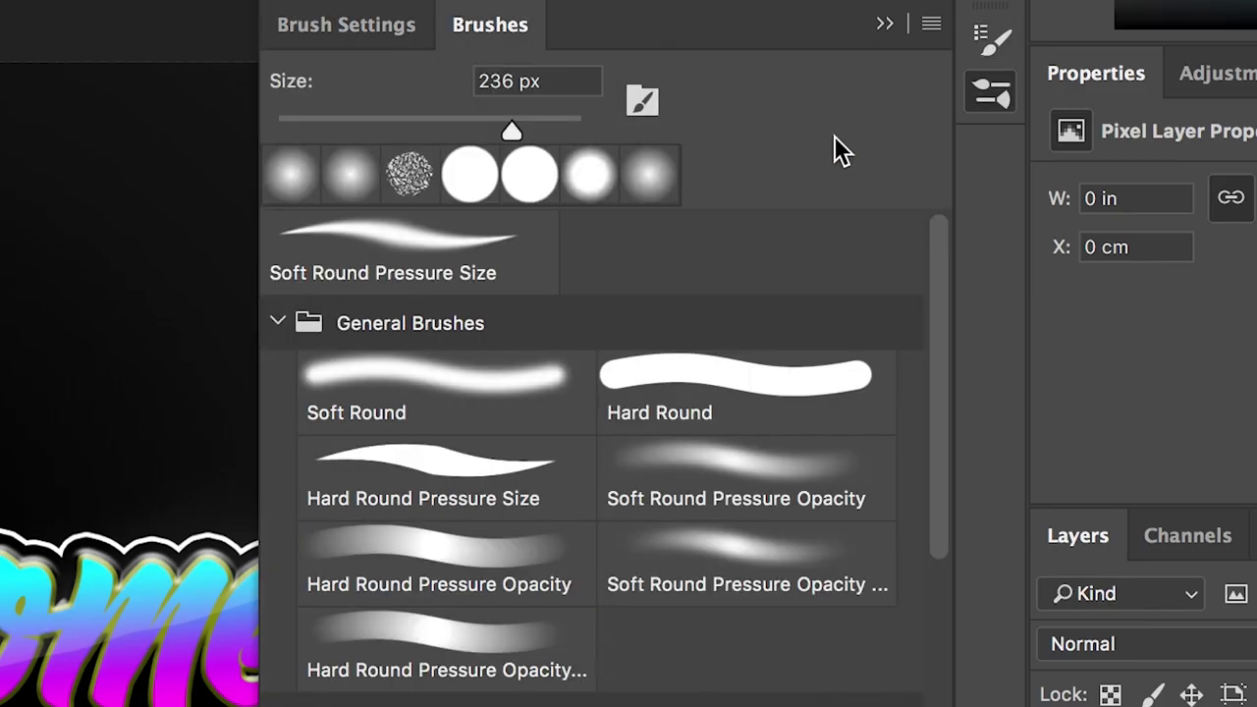
mouse_move(927, 233)
left_mouse_down()
mouse_move(942, 275)
mouse_move(950, 571)
mouse_move(945, 605)
mouse_move(898, 681)
left_mouse_up()
left_click(707, 618)
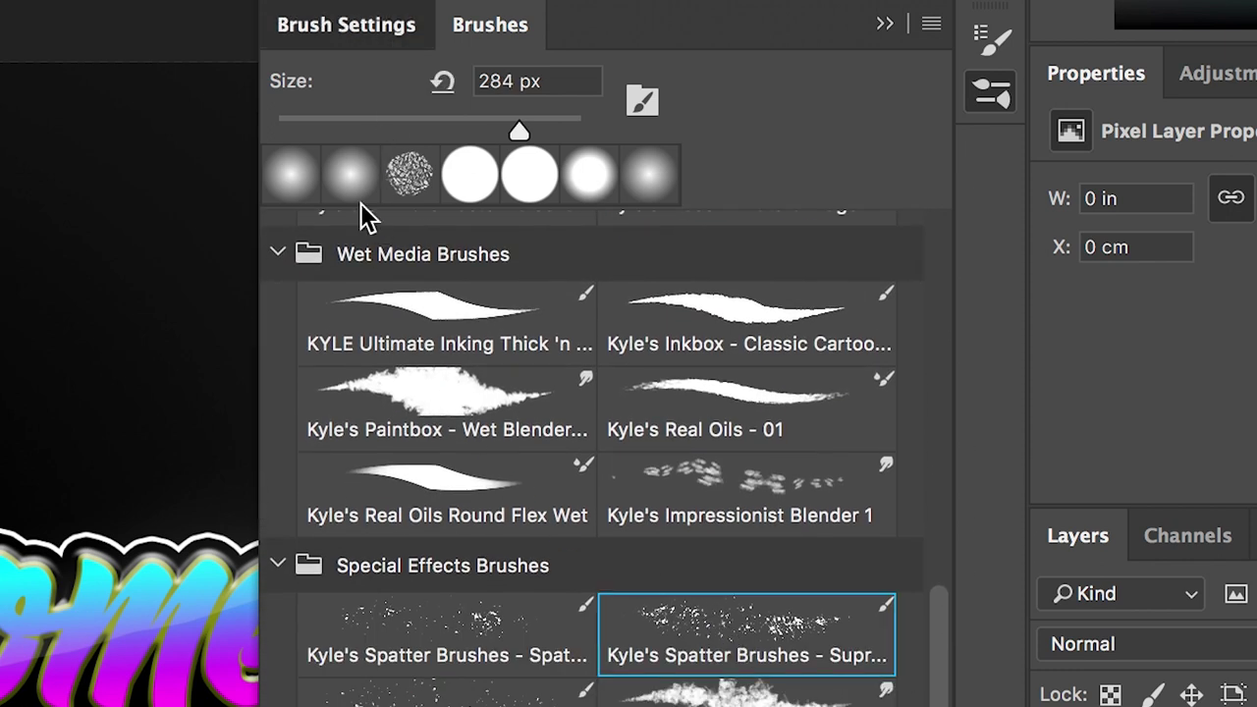
left_click(382, 34)
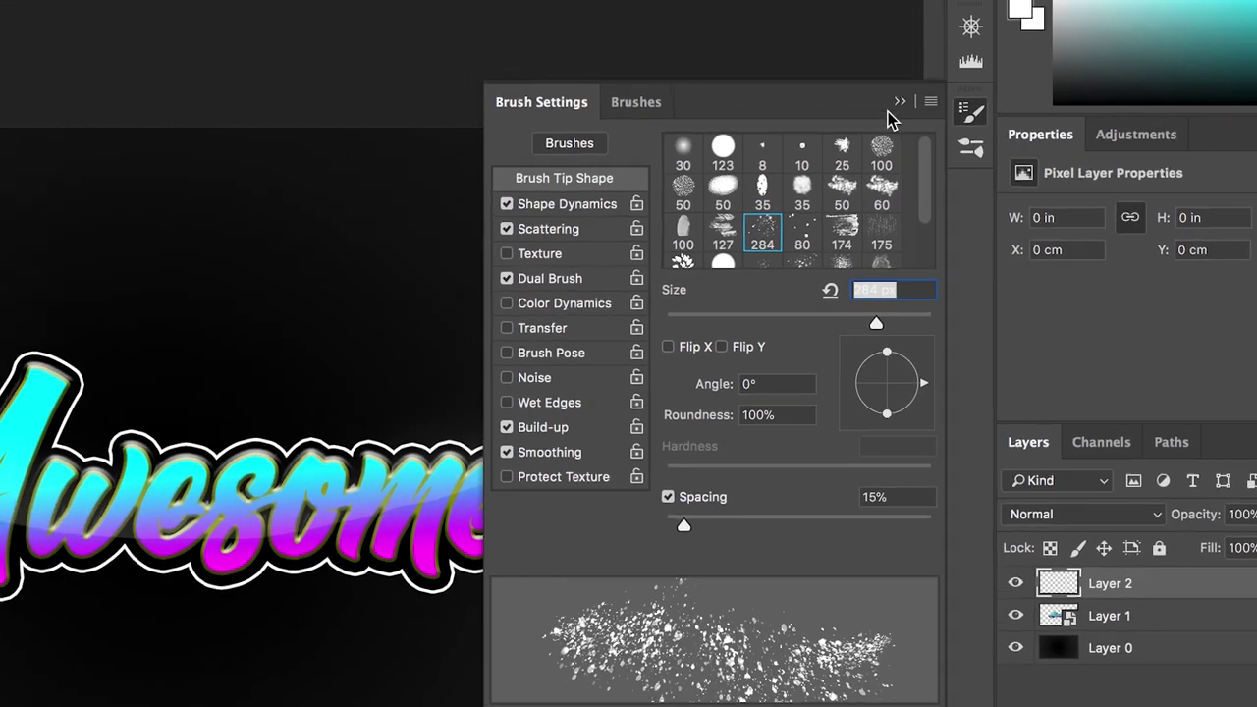
key("F5")
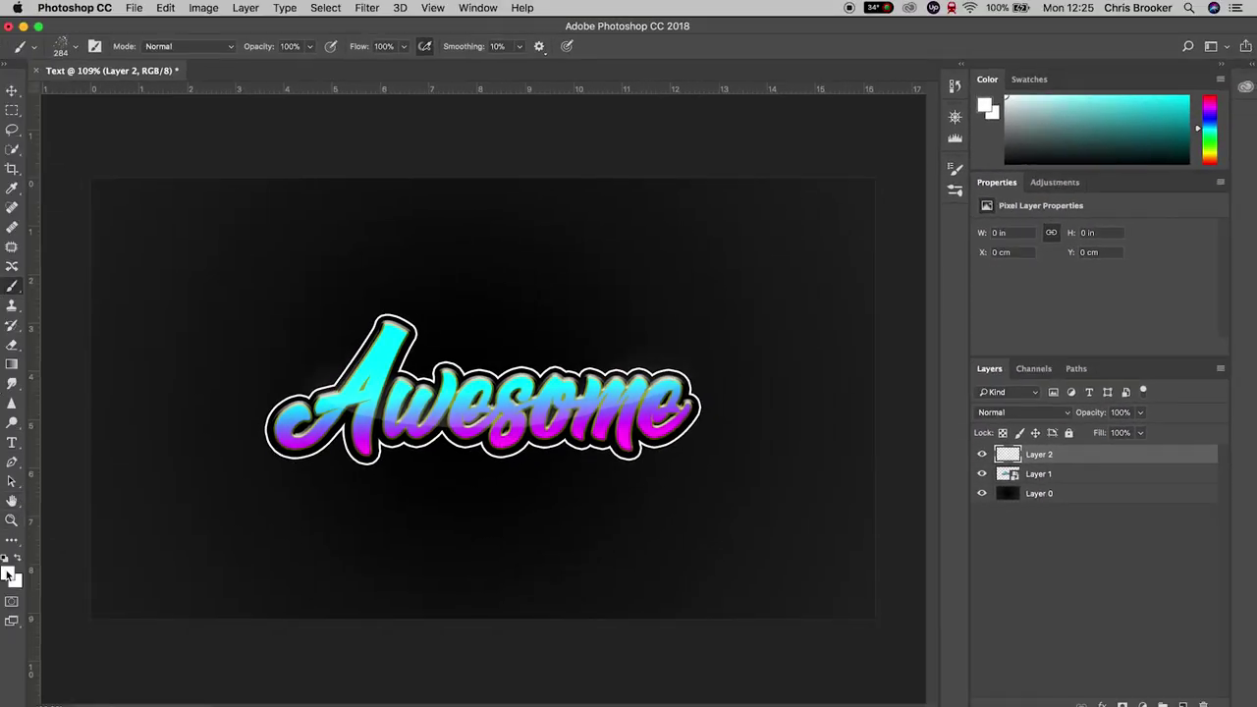
- Set the foreground to cyan #00f0ff and splatter it around Awesome's A and right end
left_click(9, 573)
left_click_drag(915, 146, 1051, 117)
key("Return")
left_click(462, 338)
left_click(703, 350)
left_click(663, 486)
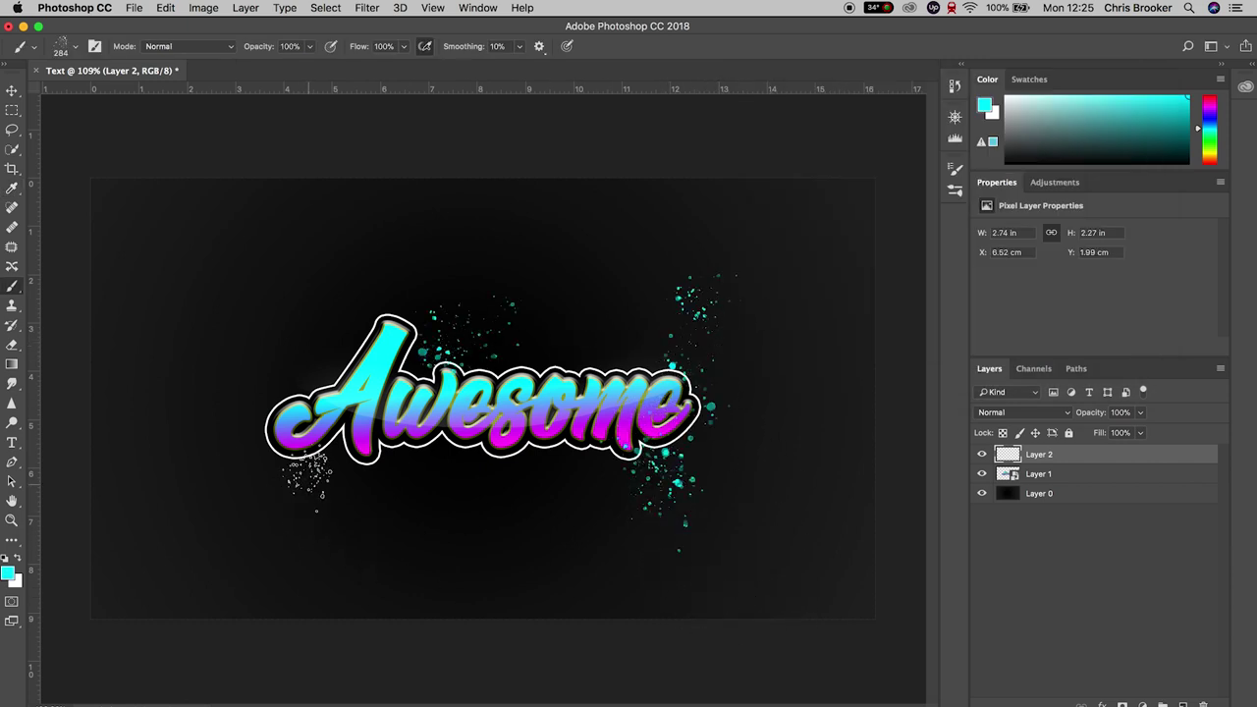
left_click(297, 344)
left_click(328, 506)
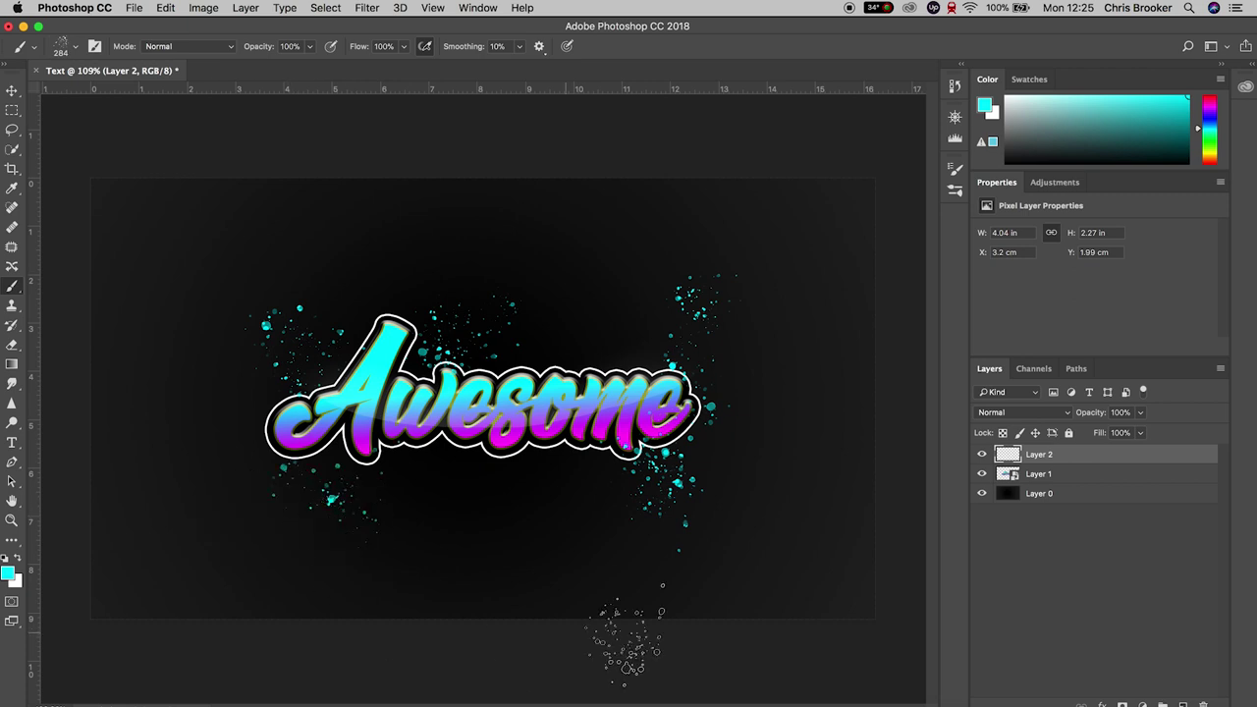
left_click(776, 525)
- Add more cyan splatters along the canvas's left edge, top and bottom
left_click(129, 235)
left_click(145, 539)
left_click(142, 452)
left_click(830, 211)
left_click(515, 211)
left_click(554, 603)
left_click(275, 604)
left_click(304, 231)
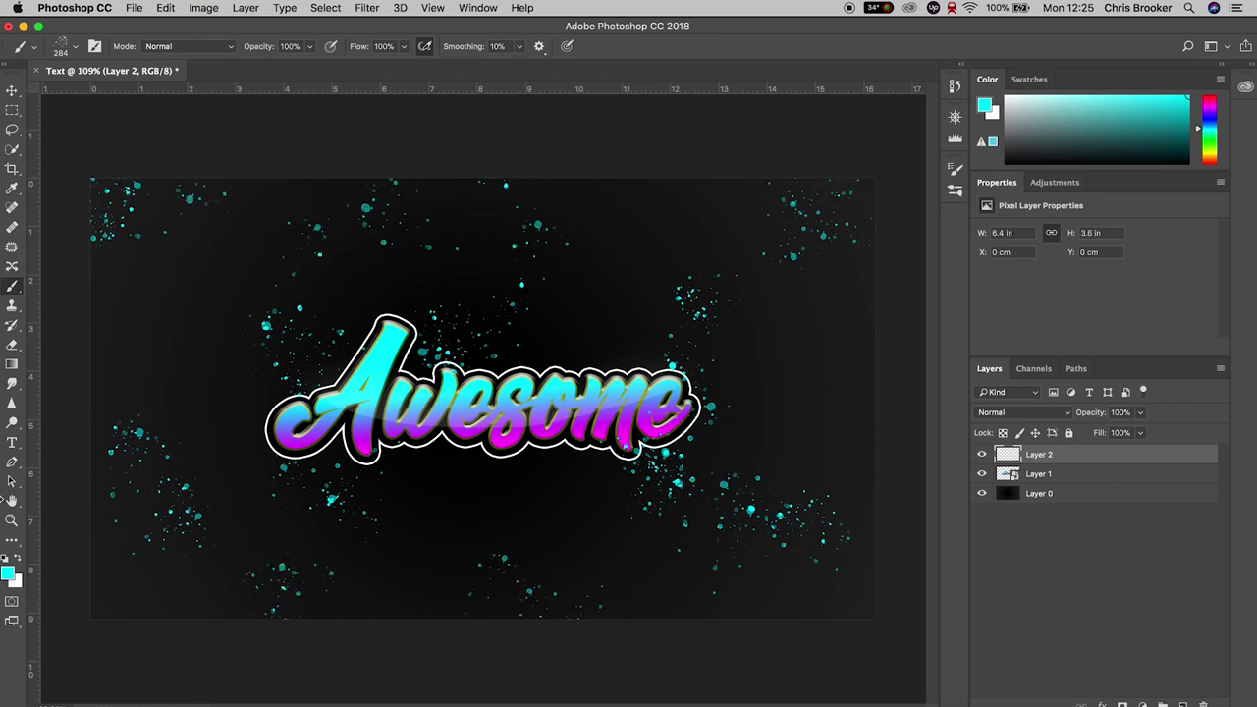
- Switch the foreground to magenta and scatter magenta splatters across the canvas
left_click(984, 105)
left_click_drag(962, 226, 964, 147)
left_click(1097, 107)
left_click(721, 216)
left_click(761, 422)
left_click(562, 464)
left_click(204, 336)
left_click(208, 565)
left_click(412, 564)
left_click(186, 375)
left_click(1140, 432)
- Set Layer 2's opacity to 77% and move it below Layer 1
left_click_drag(1117, 433, 1068, 483)
key("v")
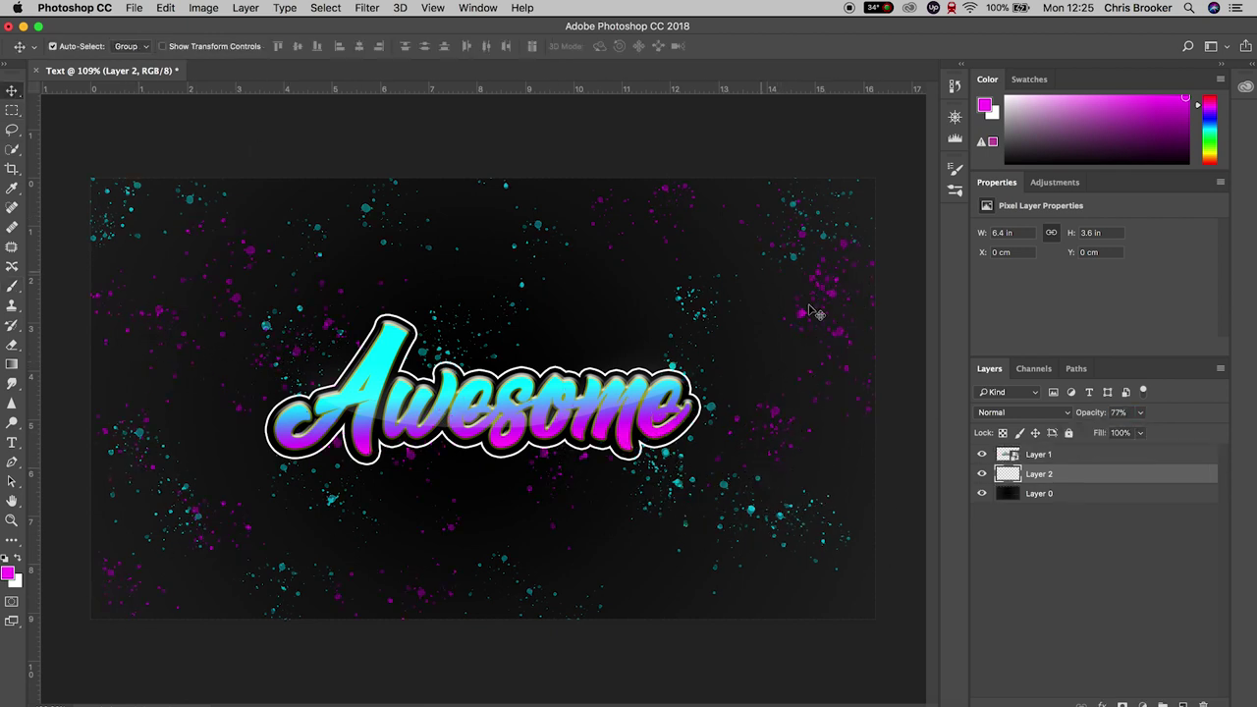
left_click(1063, 454)
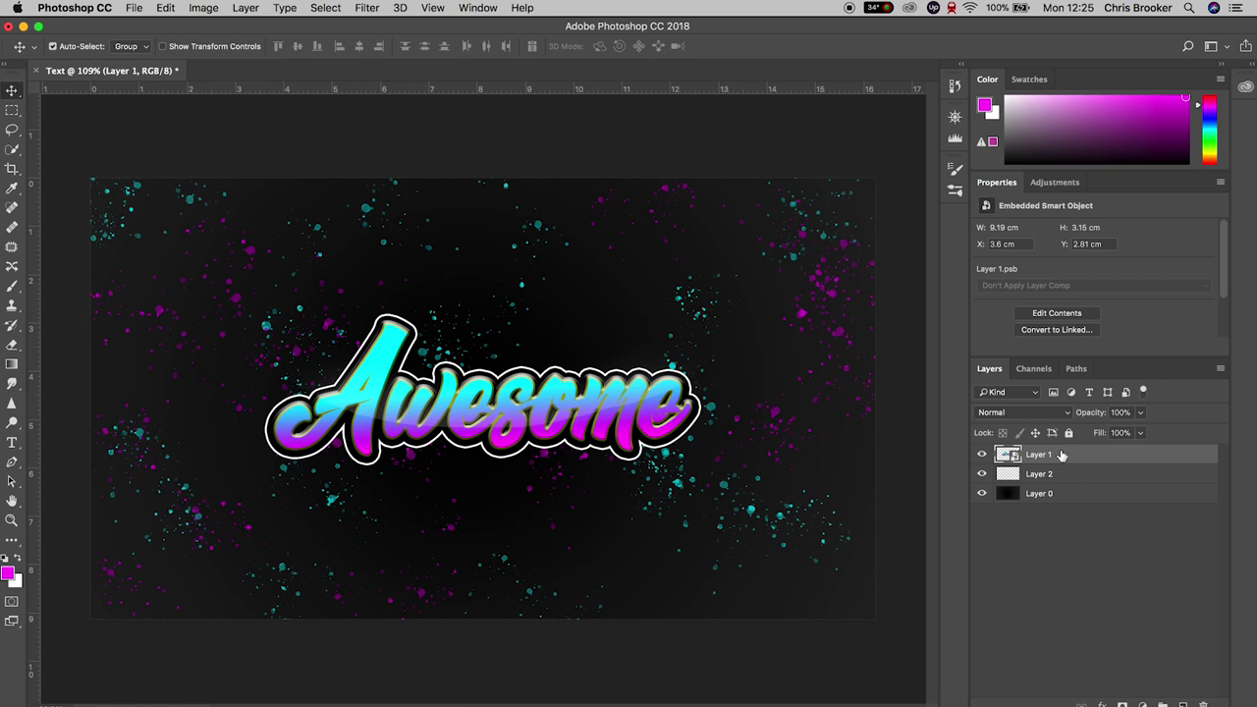
- Give Layer 1 a cyan #00fcff drop shadow with distance 36, spread 0 and size 95
right_click(1042, 461)
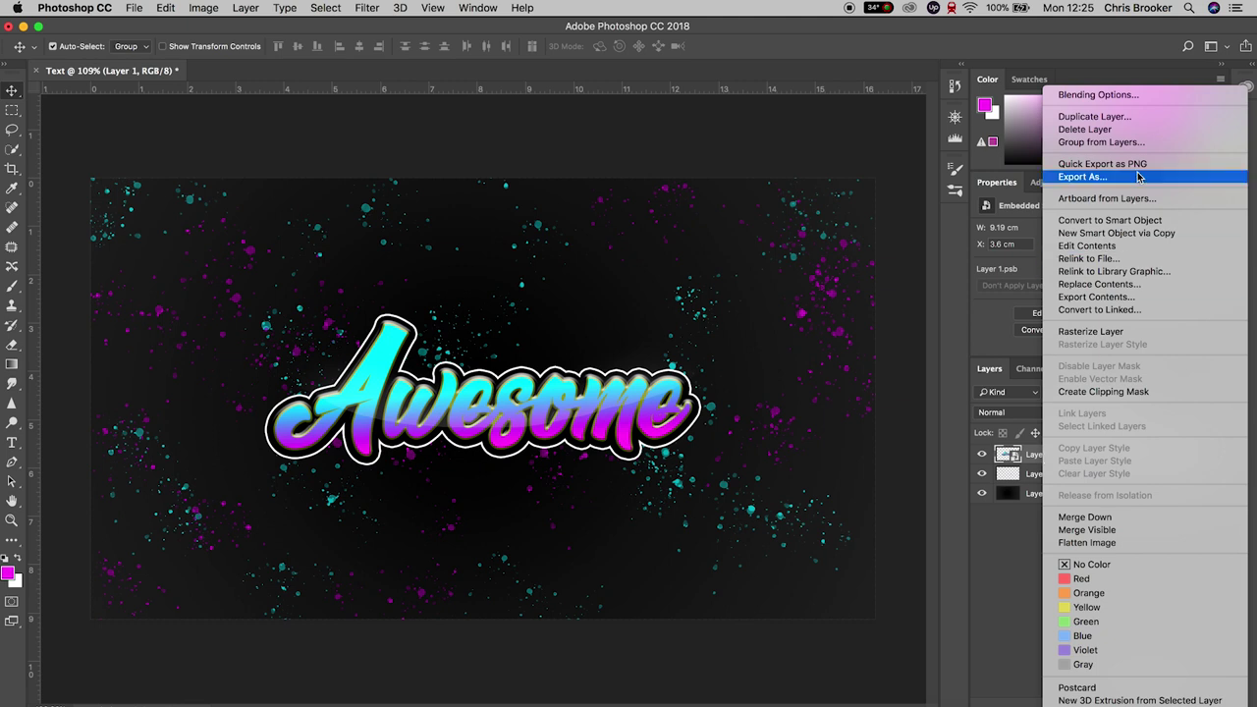
left_click(1110, 98)
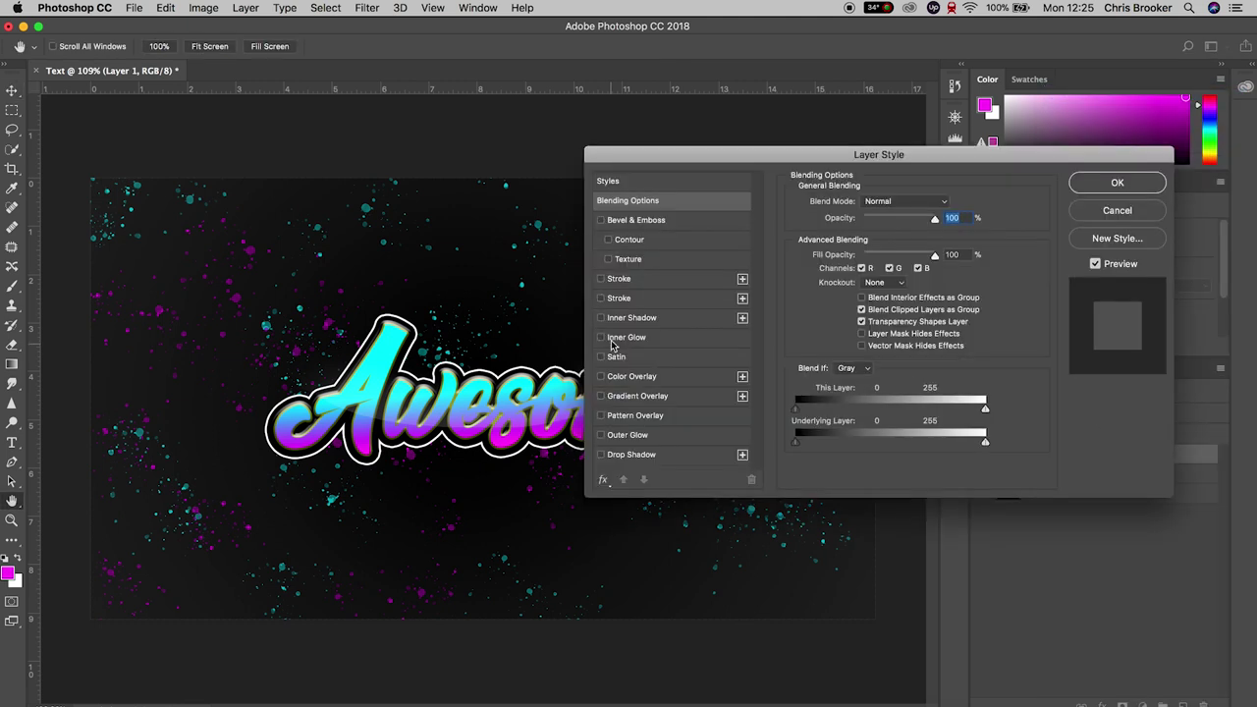
left_click(631, 455)
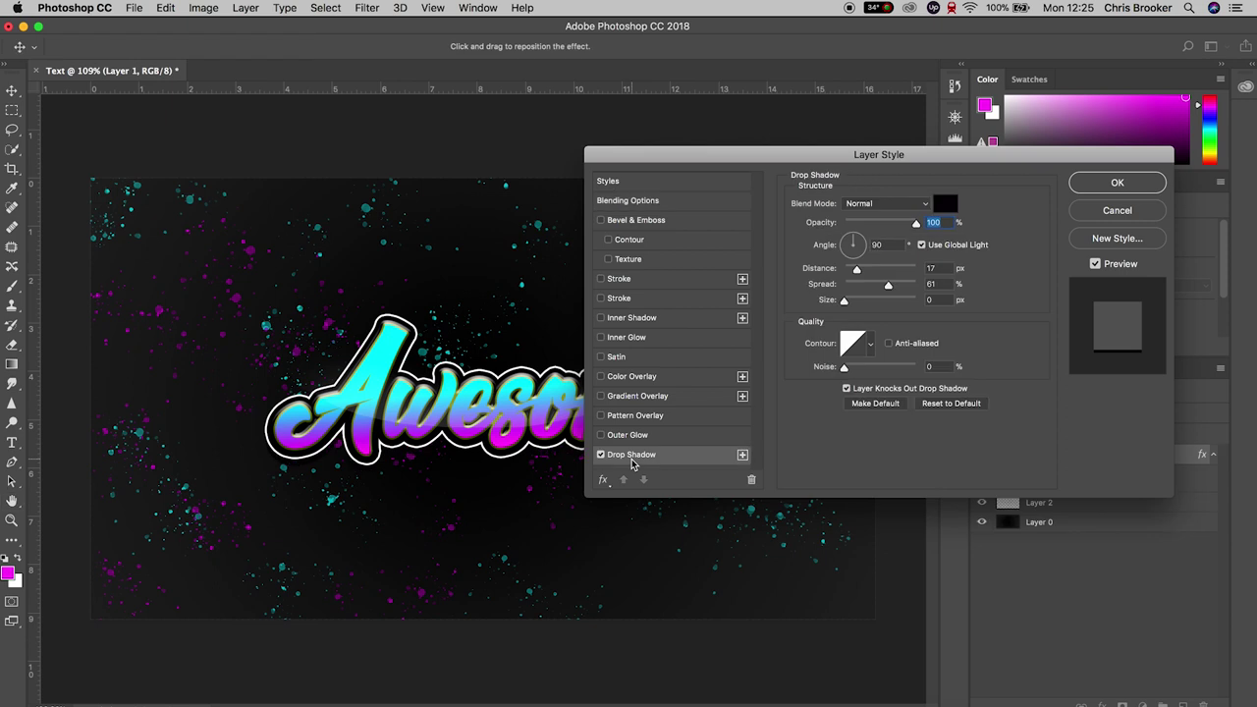
left_click_drag(776, 160, 942, 156)
left_click_drag(1023, 263, 1042, 294)
left_click(1111, 197)
left_click(945, 116)
left_click_drag(962, 147, 962, 211)
left_click(1076, 110)
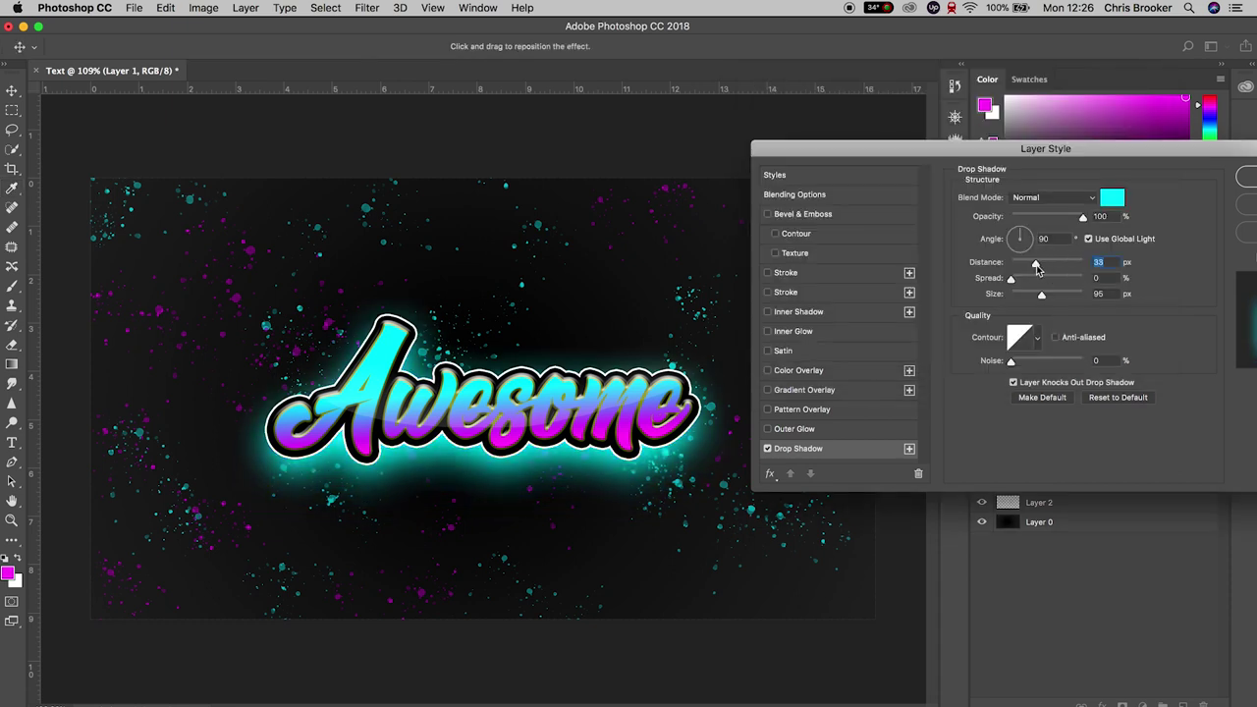